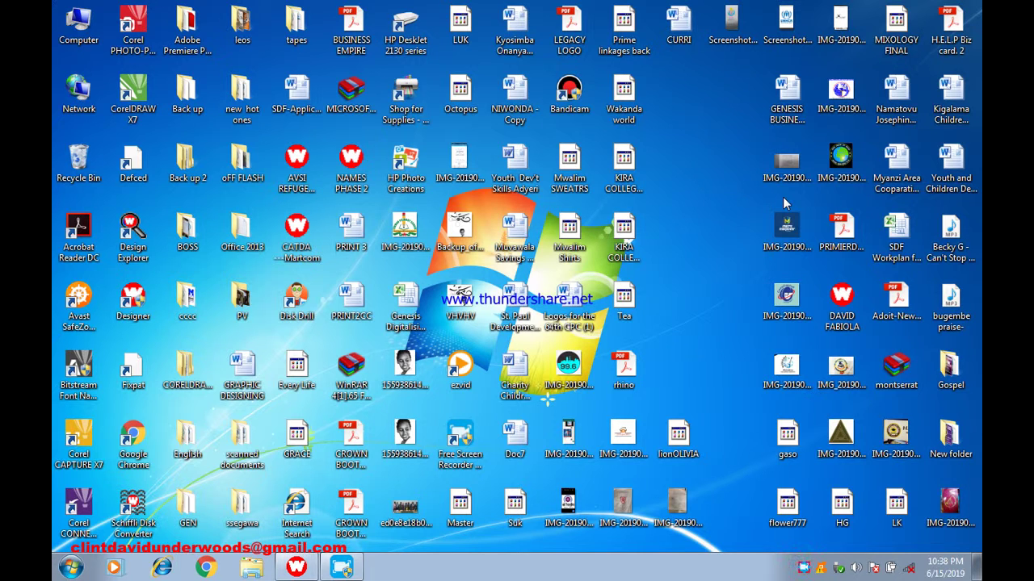
Step: Refresh the desktop, switch to Wilcom ES-65 Designer and delete the existing green lettering from the design
right_click(740, 205)
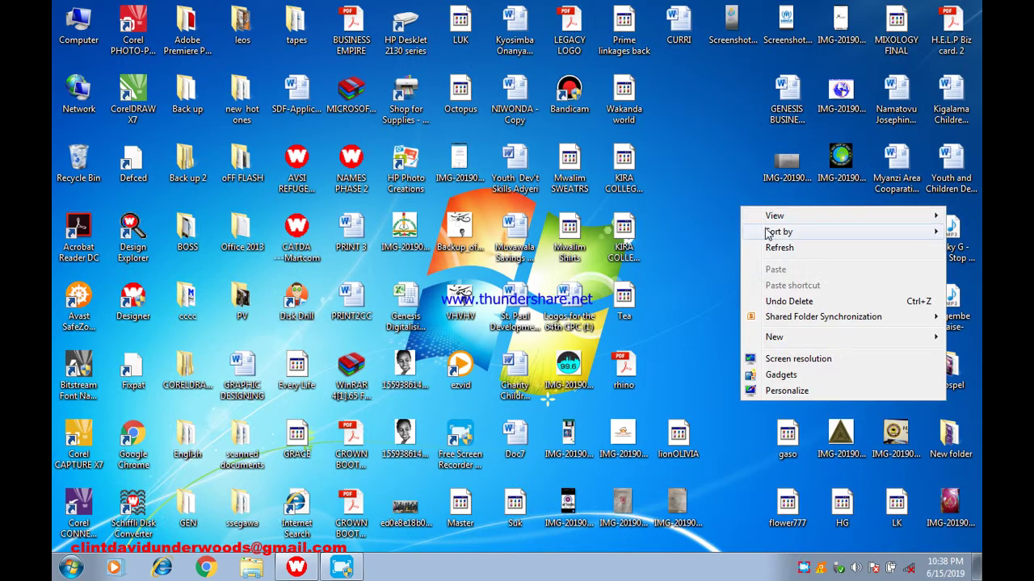
left_click(790, 247)
left_click(297, 568)
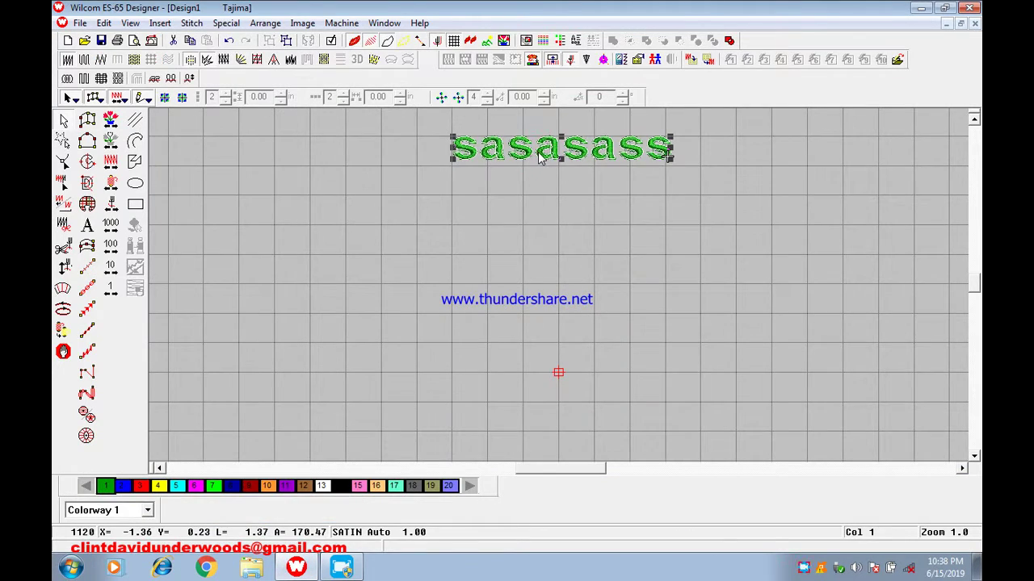
key("Delete")
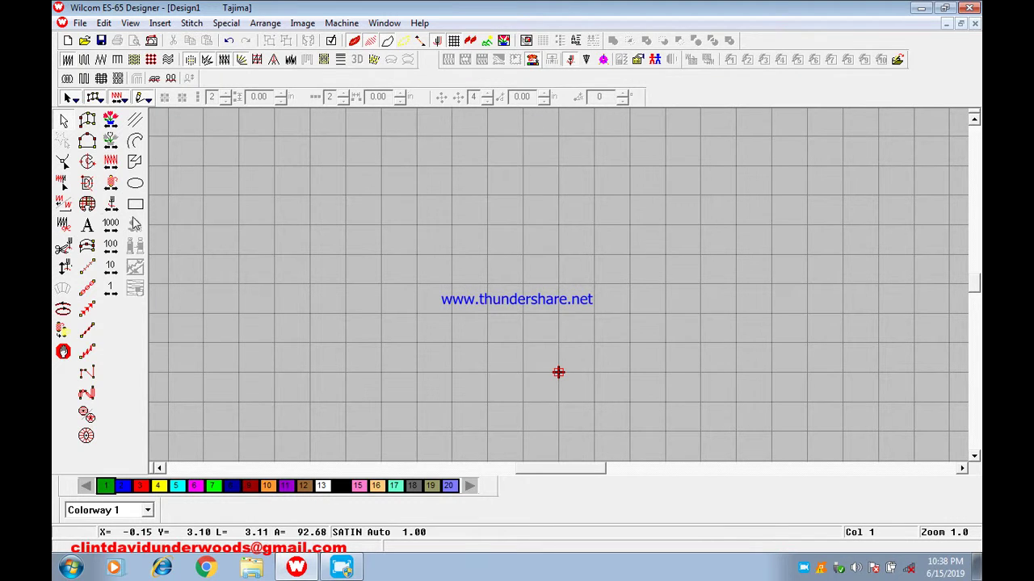
Step: Start a lettering object in the empty design, well above and slightly left of the origin marker
left_click(87, 225)
left_click(518, 154)
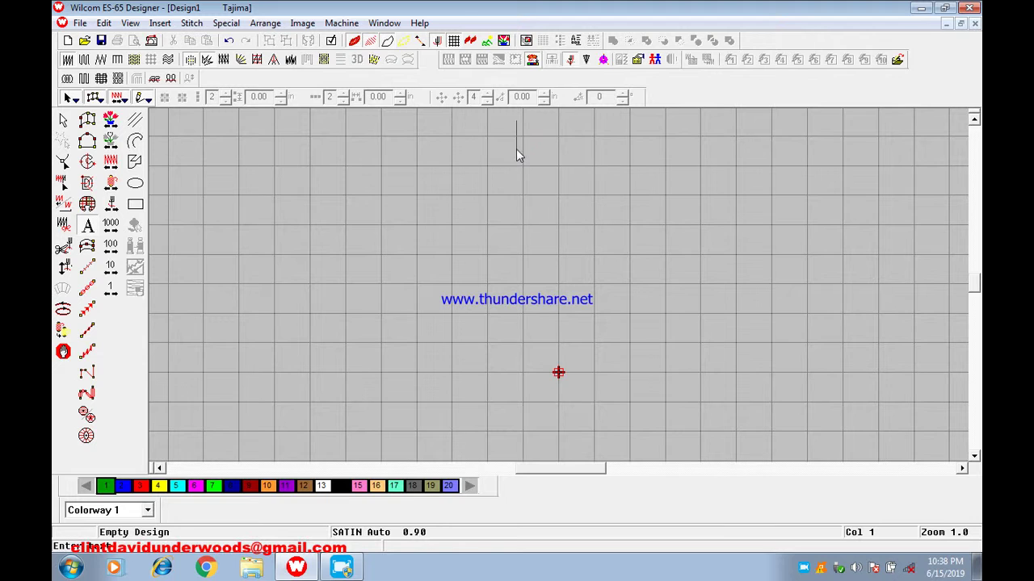
type("DAVID")
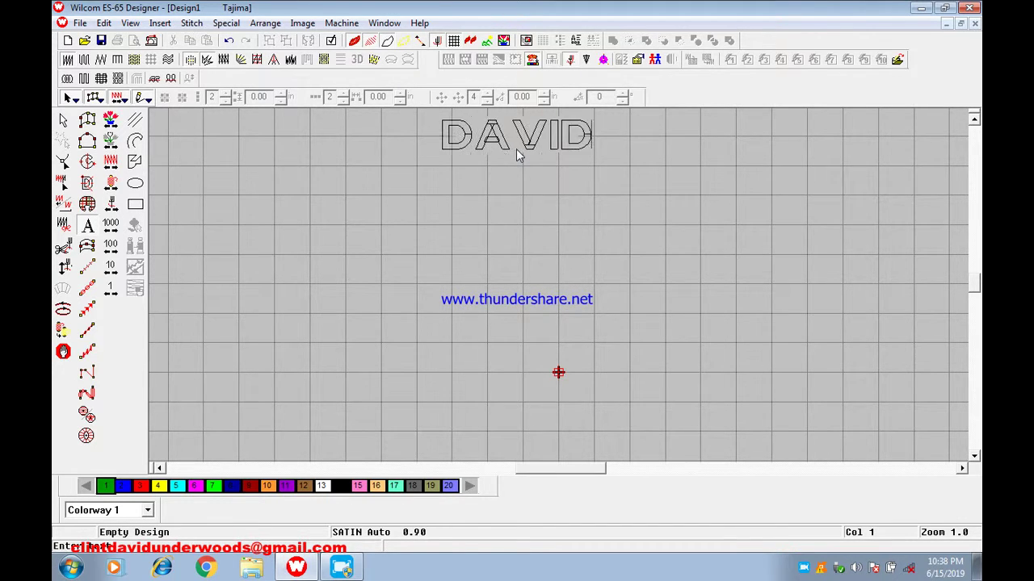
key("BackSpace")
key("BackSpace")
key("BackSpace")
key("BackSpace")
key("BackSpace")
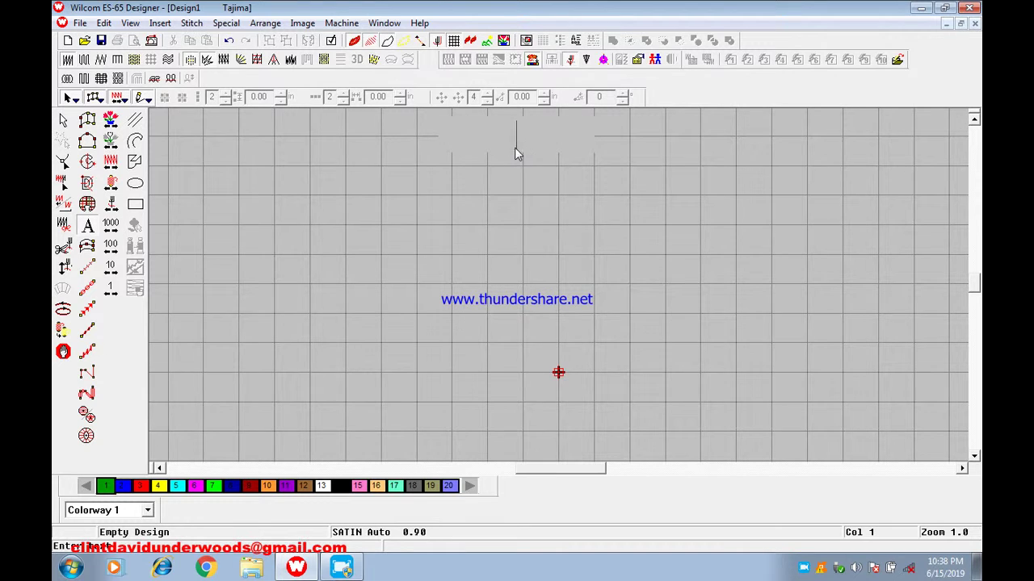
Step: Enter a short first name in capitals as the lettering and move the object right and slightly down
type("BENJA")
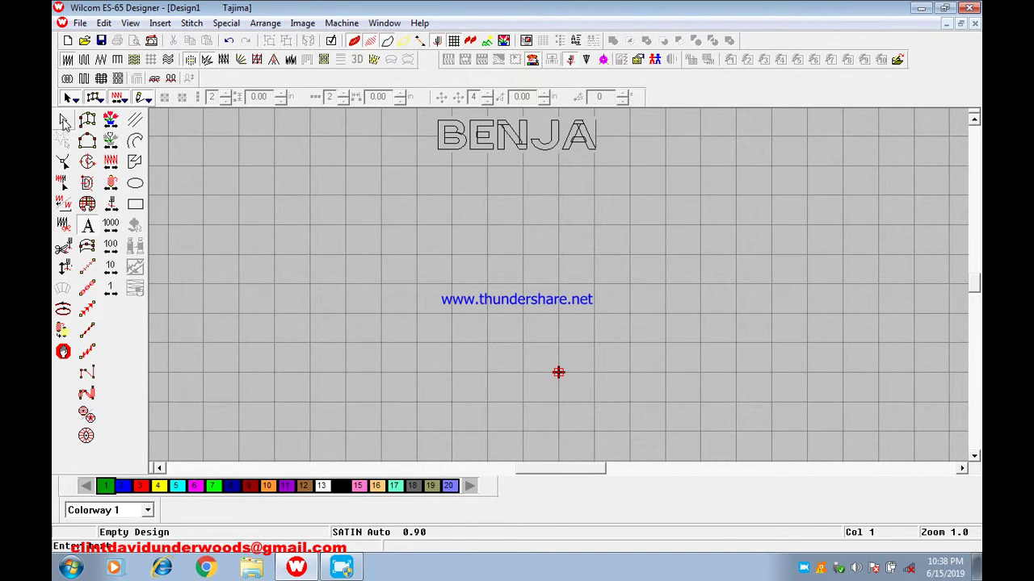
left_click(63, 120)
left_click(569, 61)
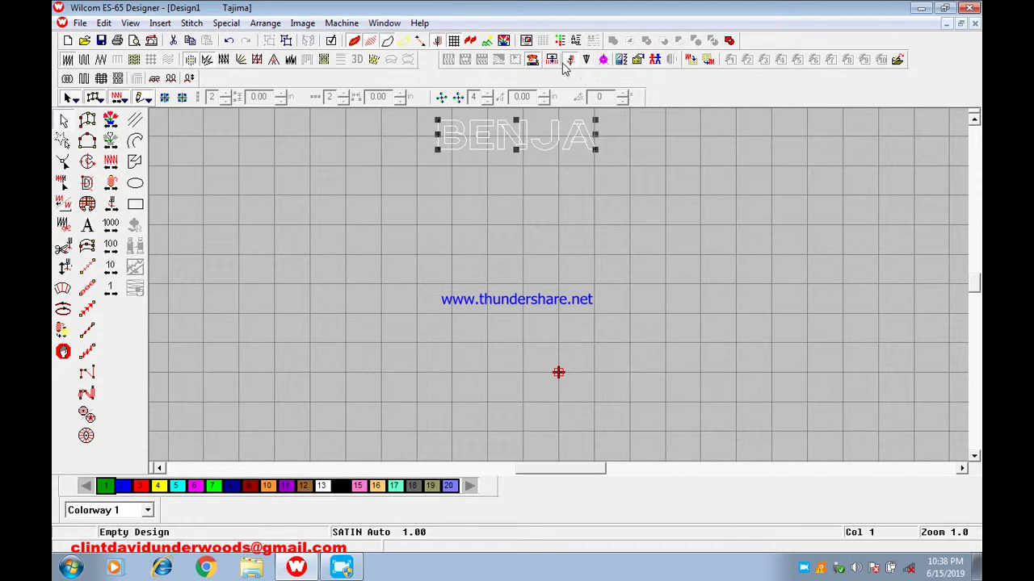
left_click_drag(514, 147, 594, 162)
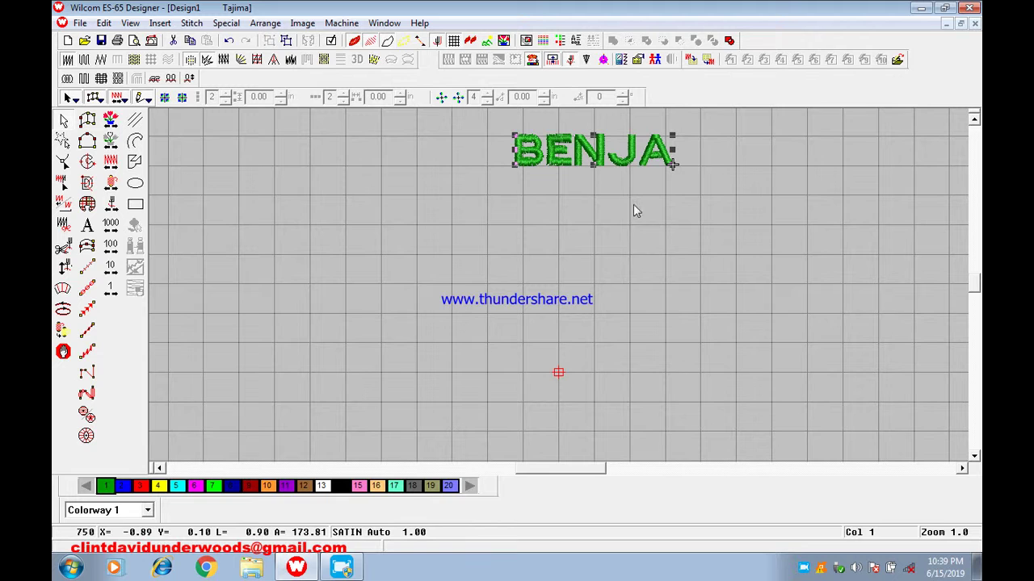
Step: Turn off the realistic thread display so the lettering's individual stitch lines can be examined
key("z")
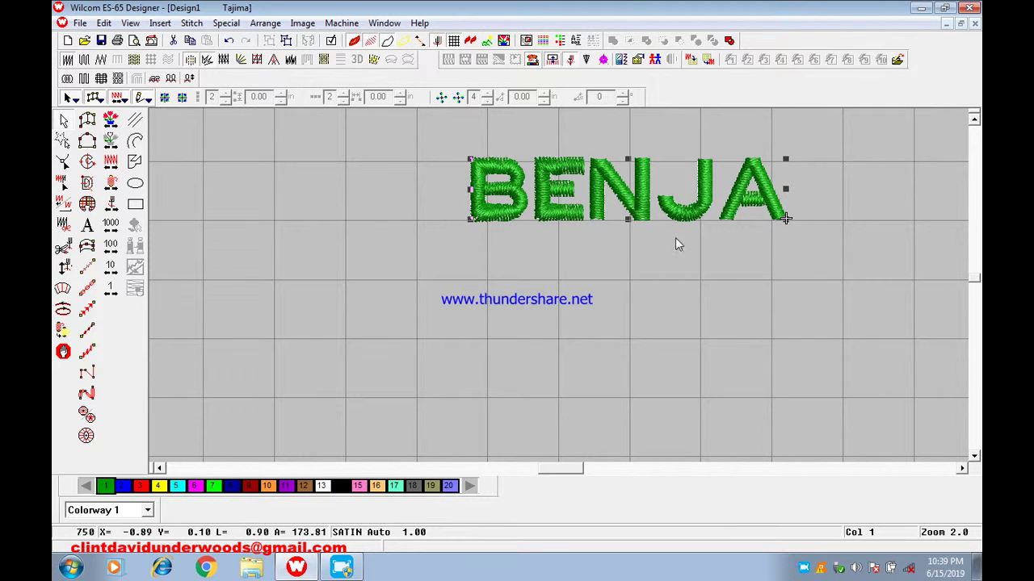
key("z")
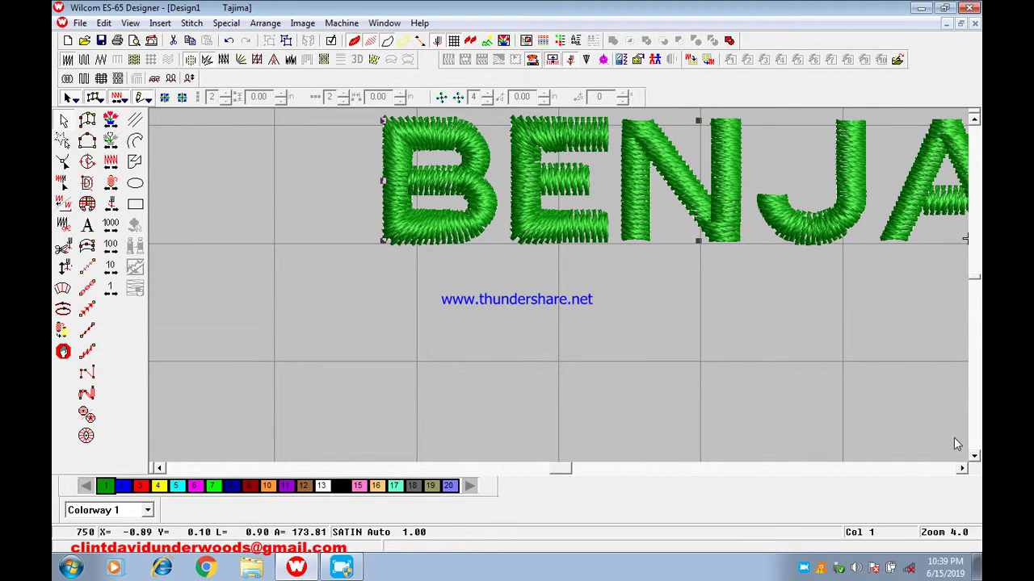
left_click(960, 468)
left_click(961, 468)
scroll(756, 293, "up", 2)
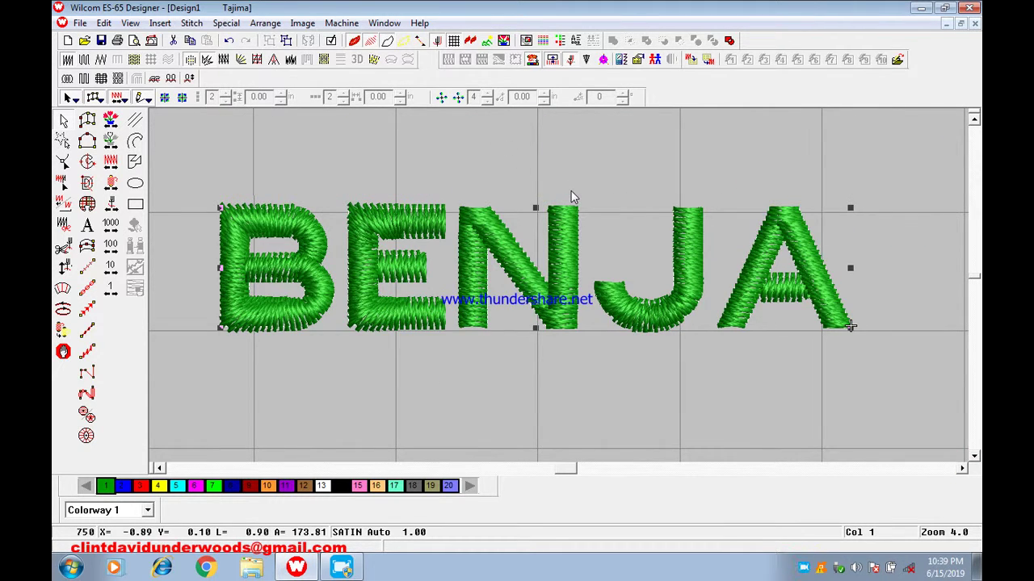
left_click(353, 41)
left_click(618, 176)
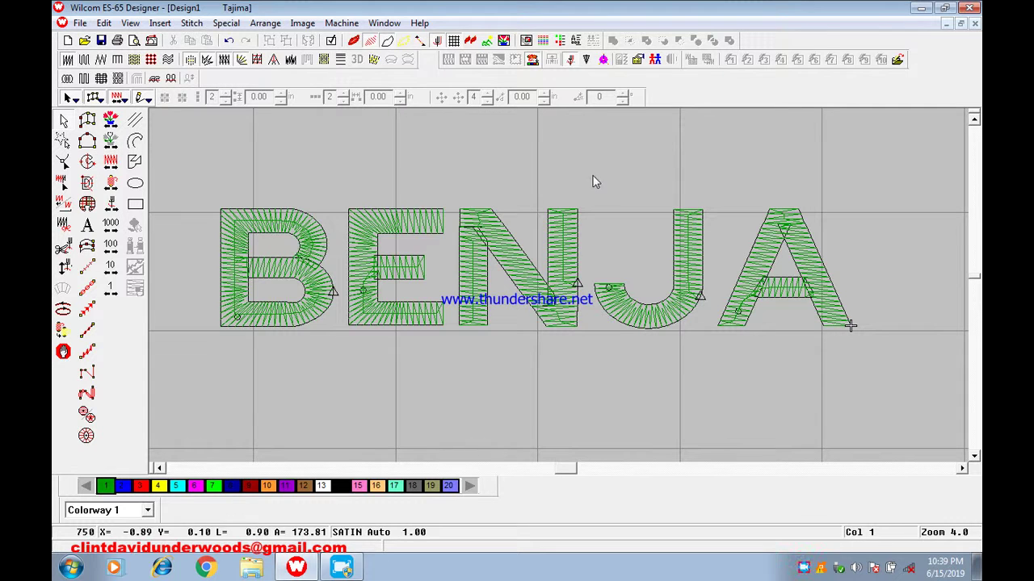
left_click(510, 258)
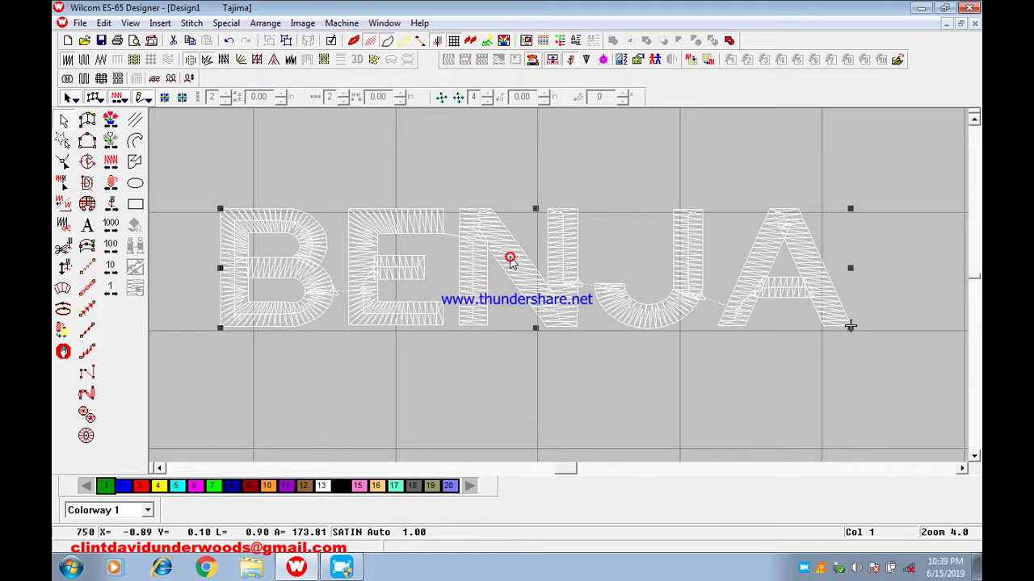
left_click(540, 171)
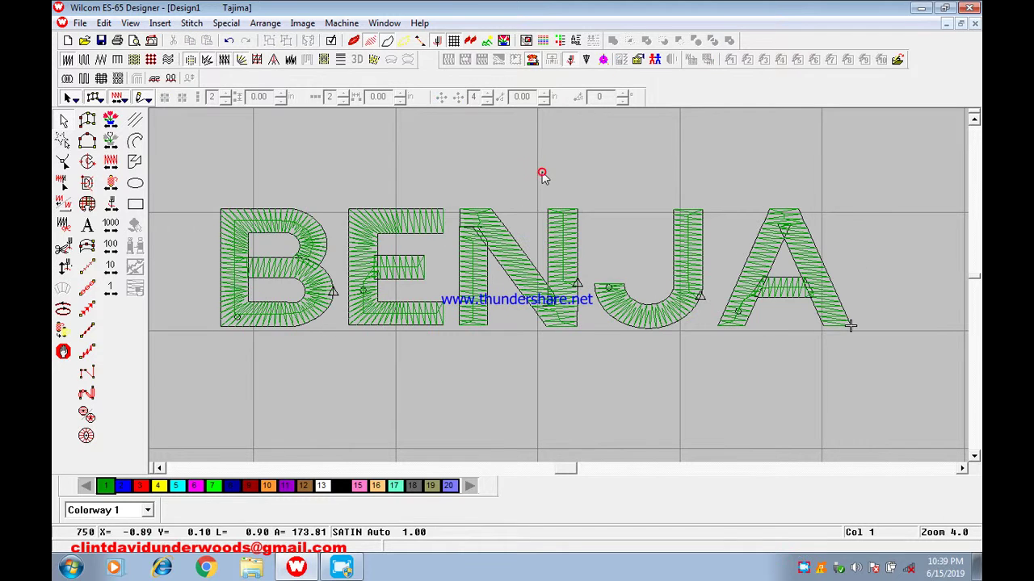
Step: Enable the first auto underlay with the Zigzag type in the fill stitch effects of the lettering's object properties
left_click(566, 245)
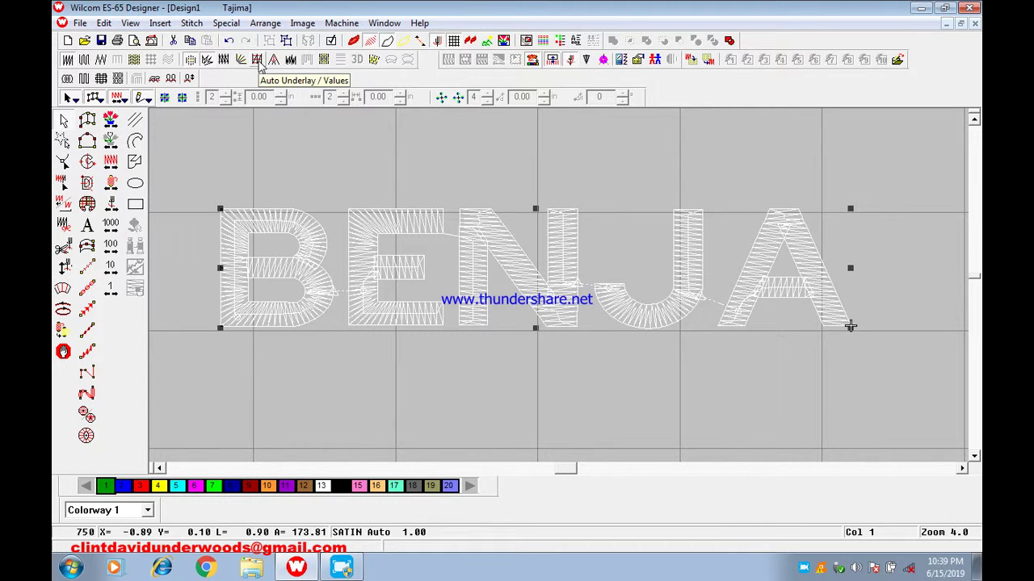
right_click(496, 236)
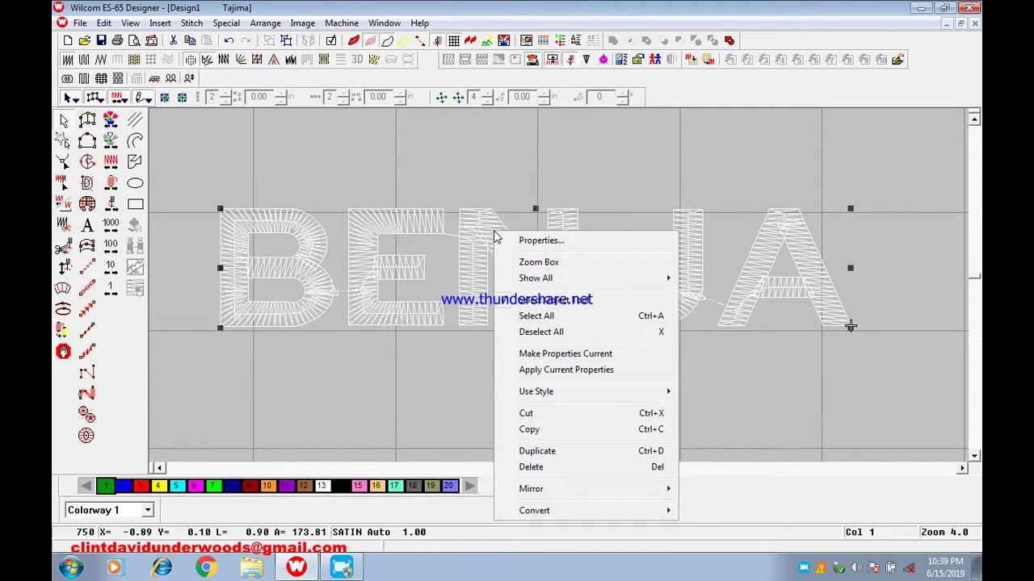
left_click(553, 241)
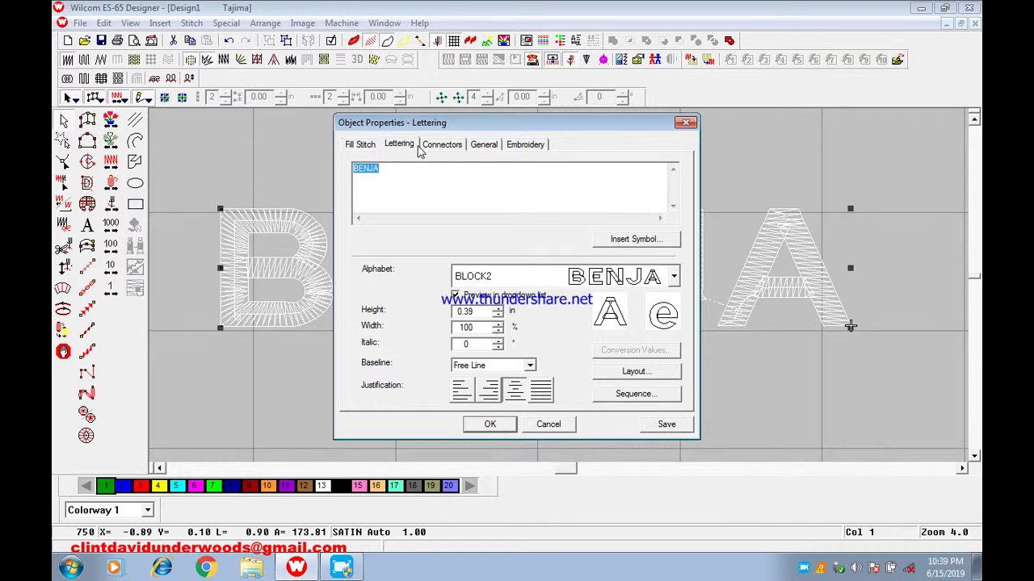
left_click(361, 147)
left_click(620, 167)
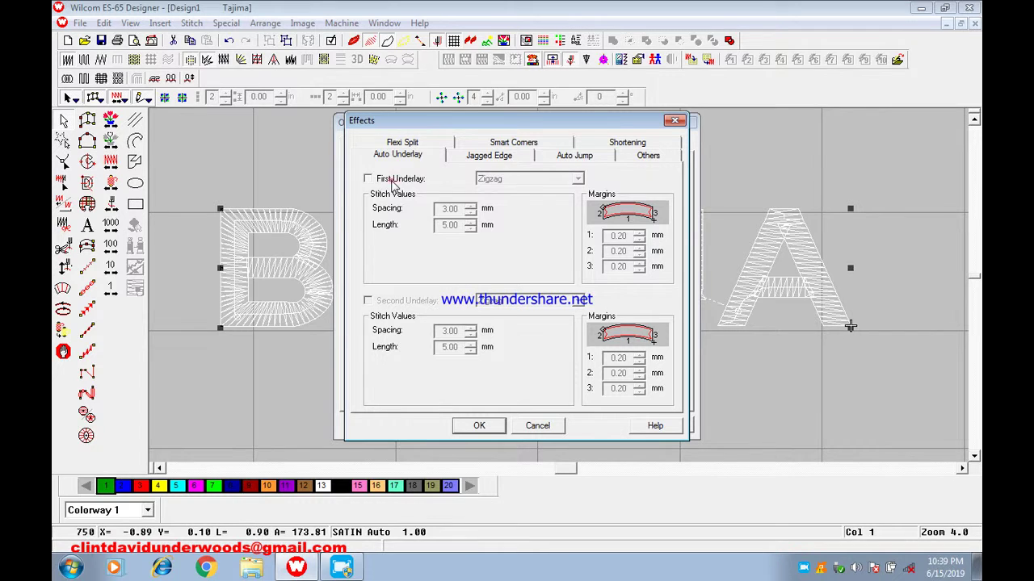
left_click(392, 183)
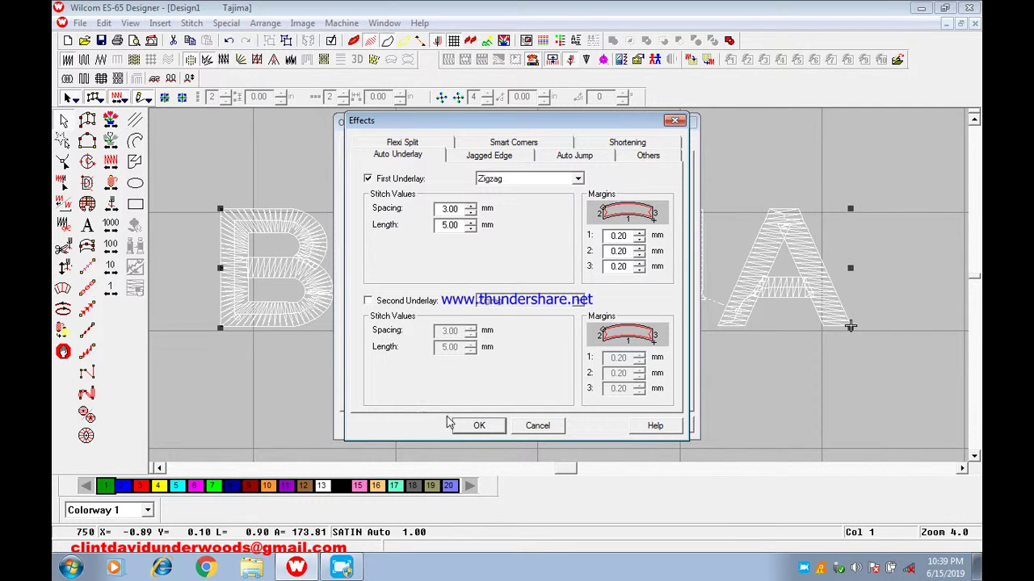
left_click(480, 428)
left_click(491, 427)
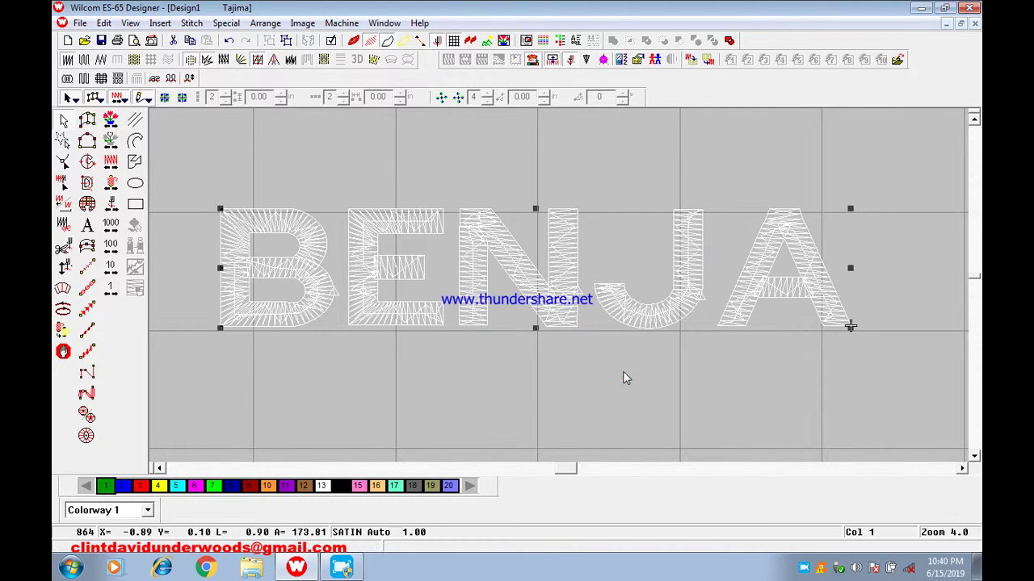
left_click(623, 377)
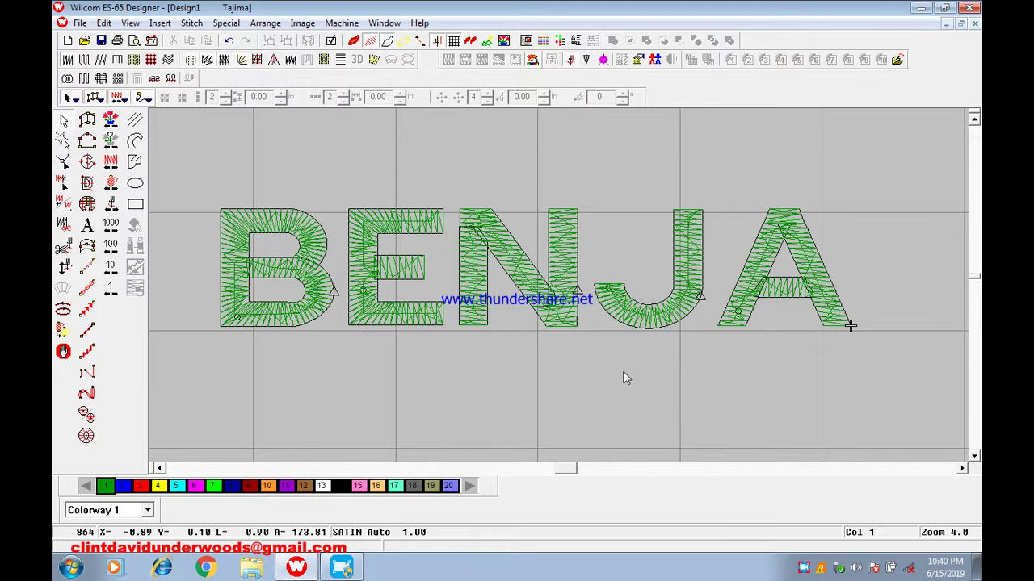
Step: Try Center Run as the lettering's first underlay type and examine the resulting stitches up close
left_click(571, 263)
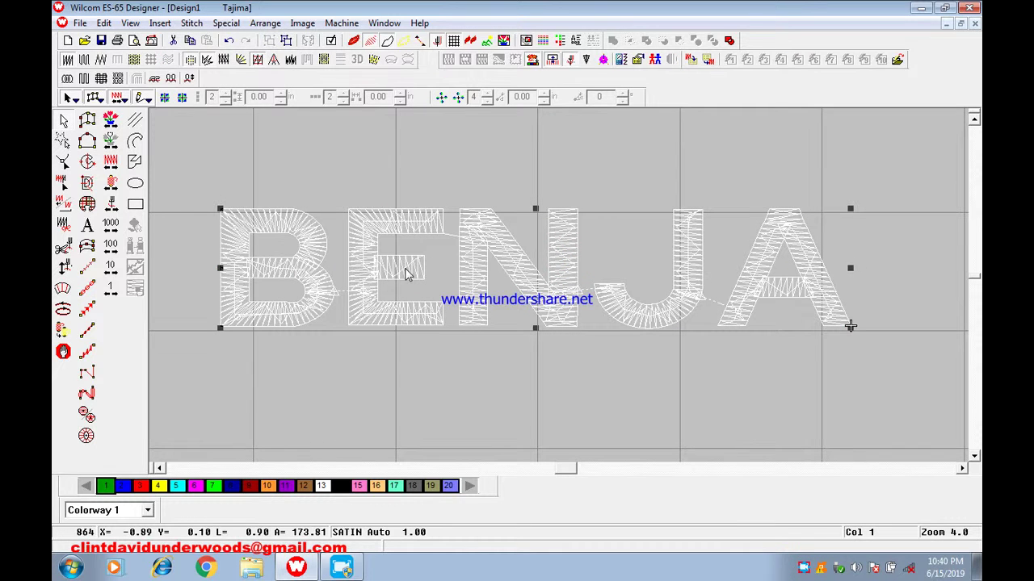
right_click(258, 61)
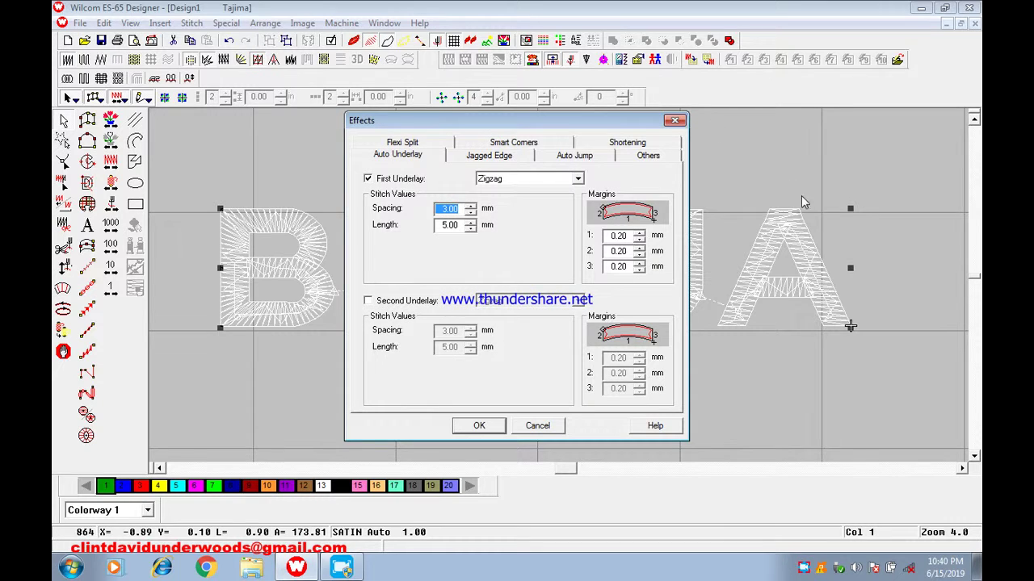
left_click(578, 179)
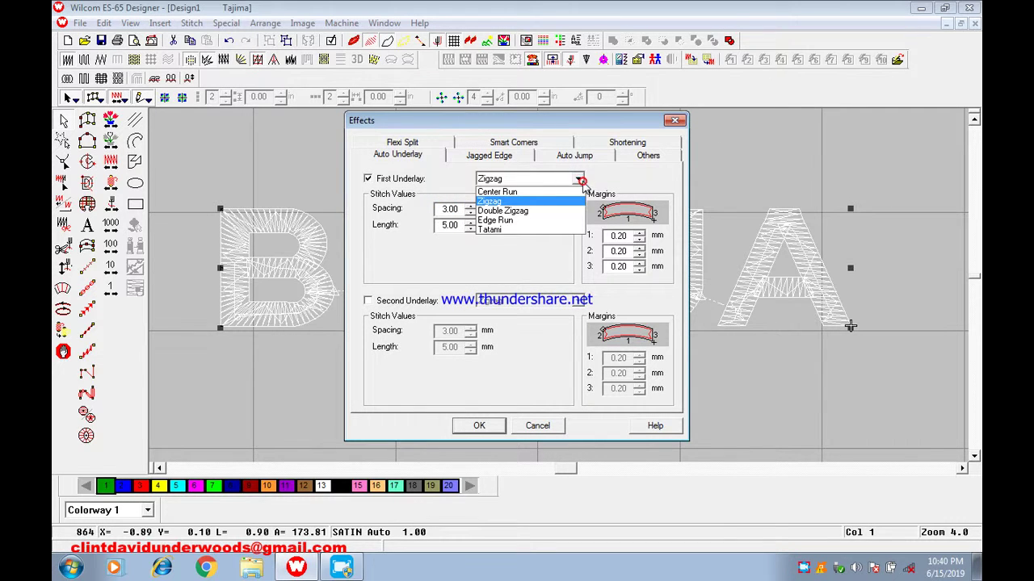
left_click(529, 191)
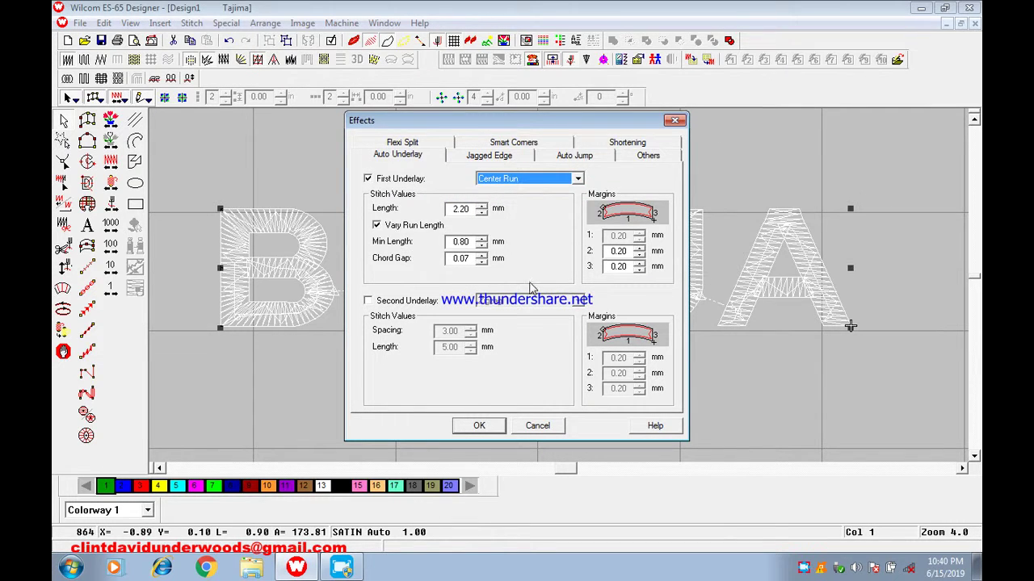
left_click(479, 426)
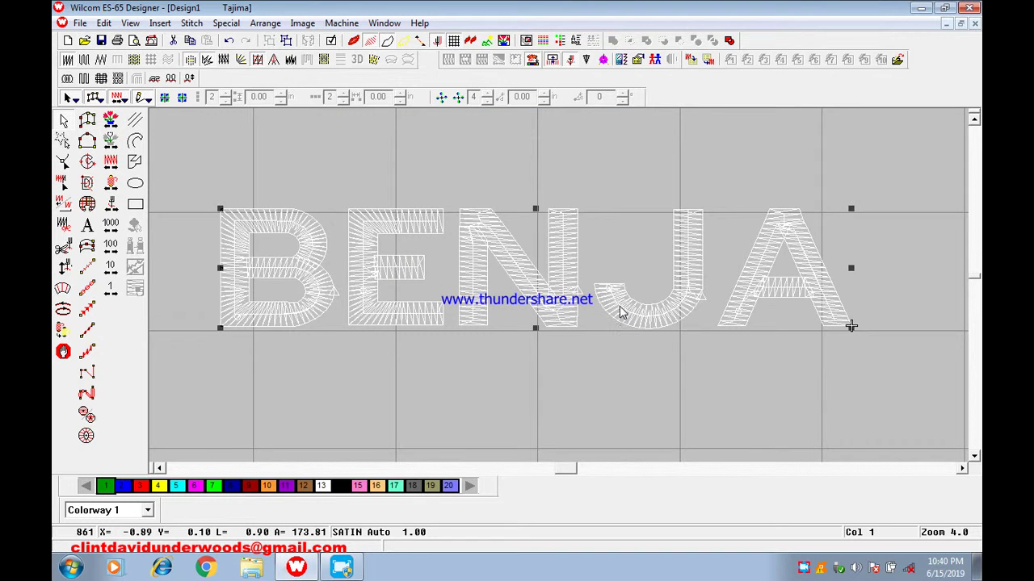
left_click(667, 374)
key("z")
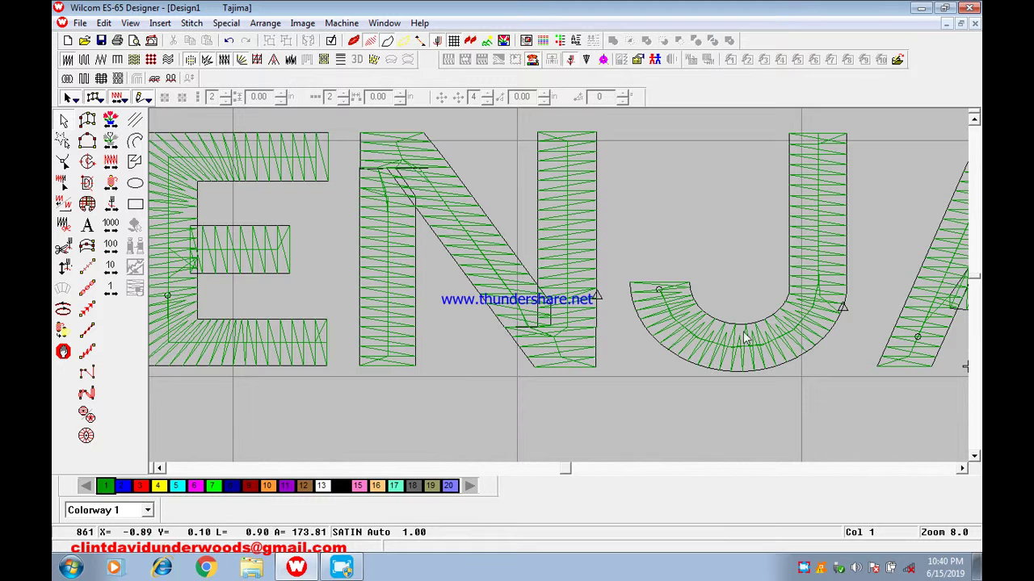
key("shift+z")
scroll(536, 274, "down", 1)
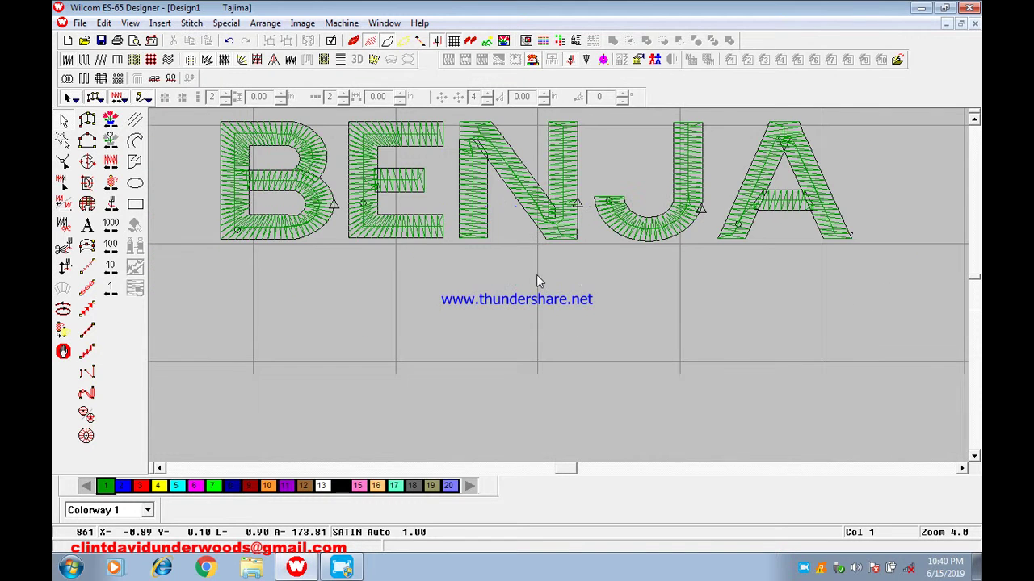
Step: Set the lettering's first auto underlay type to Zigzag
left_click(485, 218)
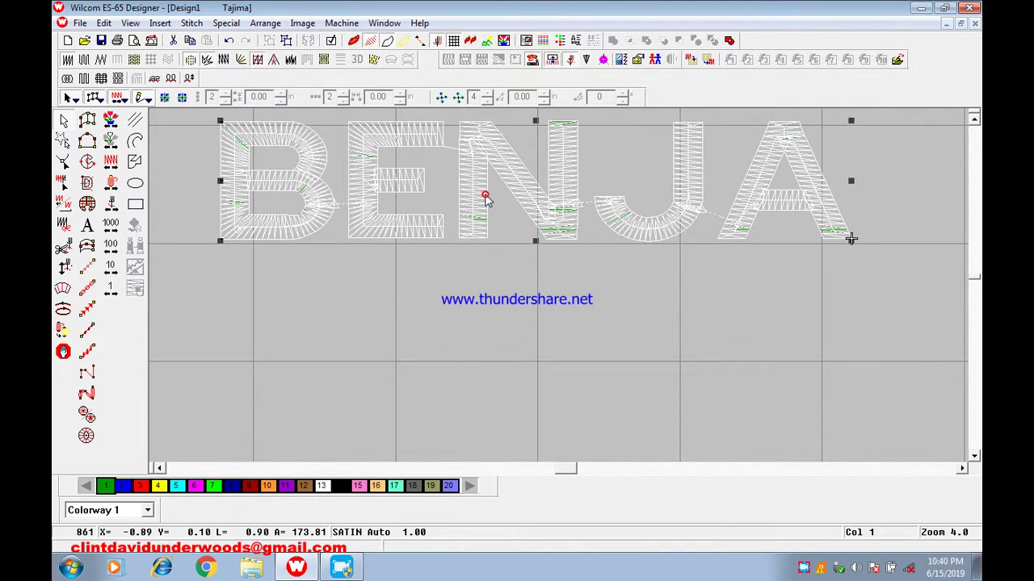
left_click(257, 61)
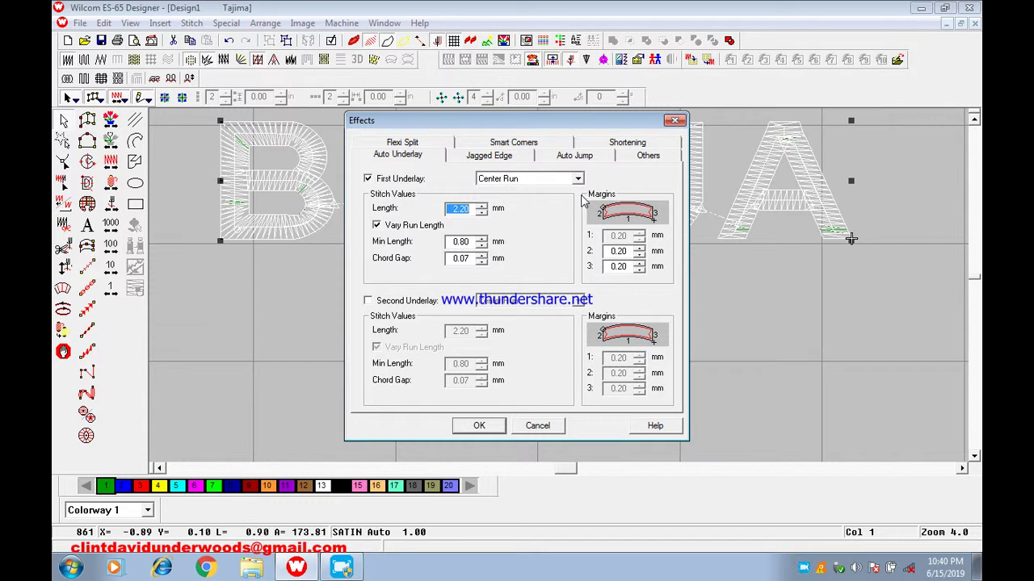
left_click(578, 178)
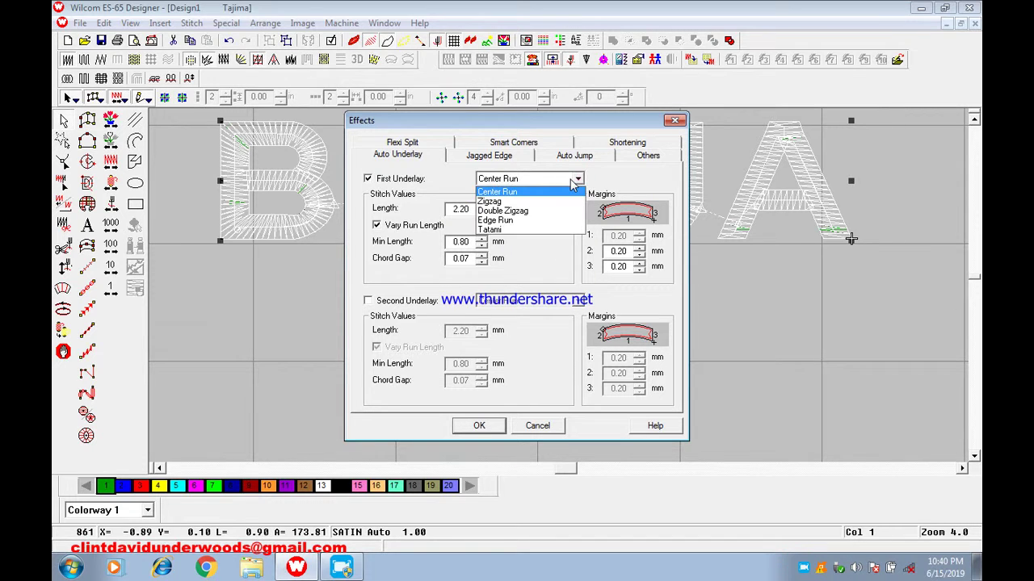
left_click(514, 202)
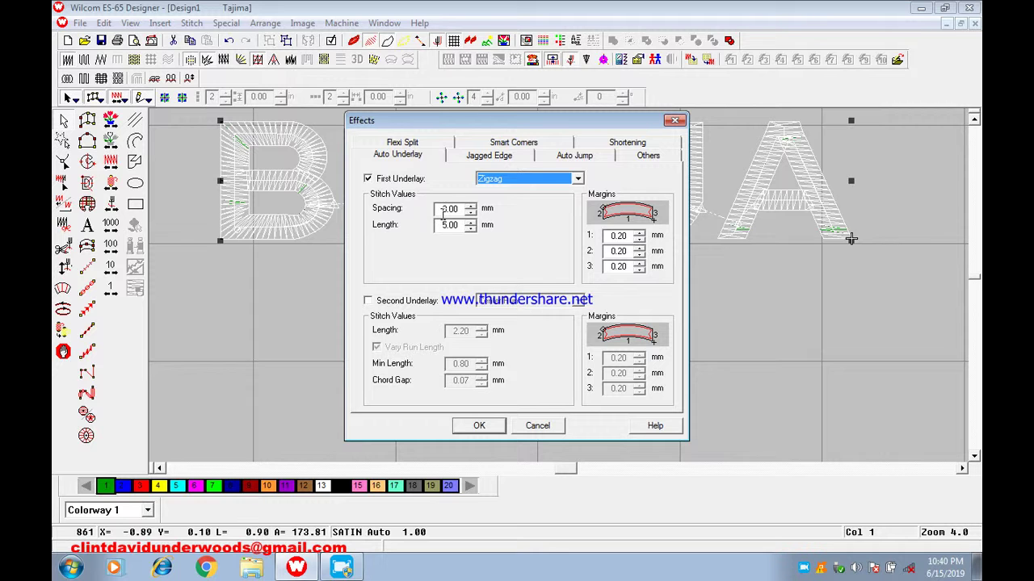
left_click(472, 429)
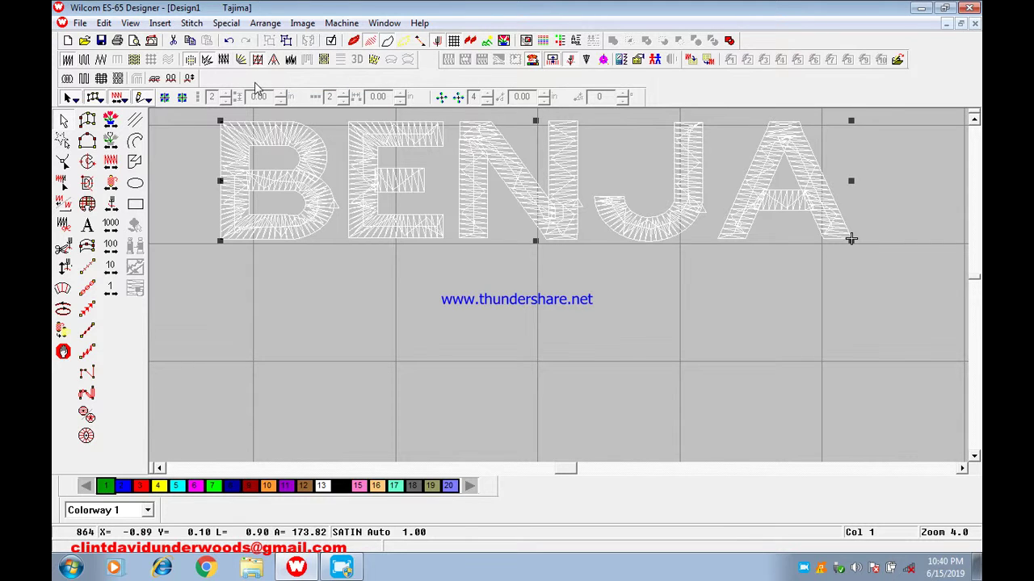
right_click(391, 167)
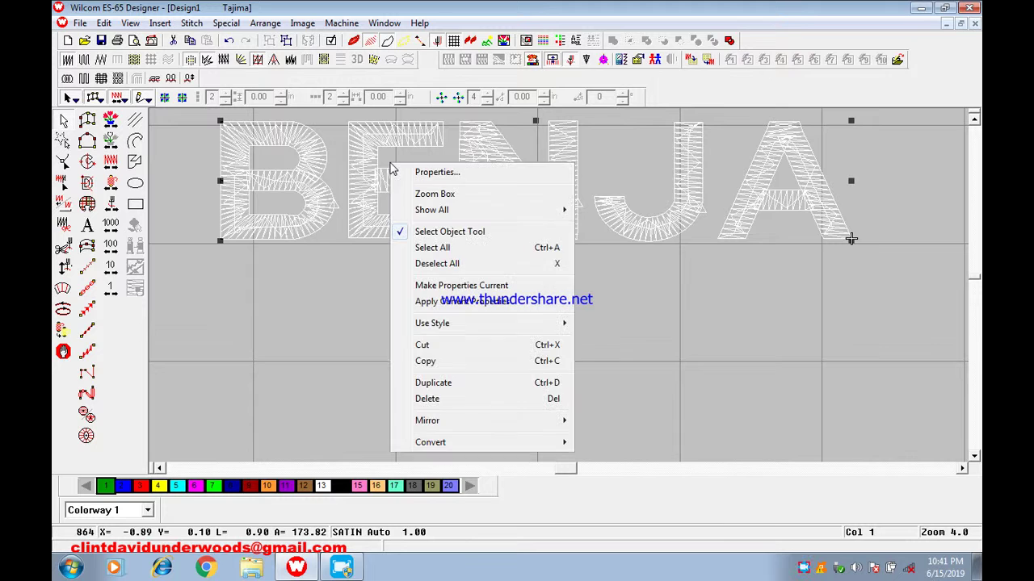
left_click(432, 172)
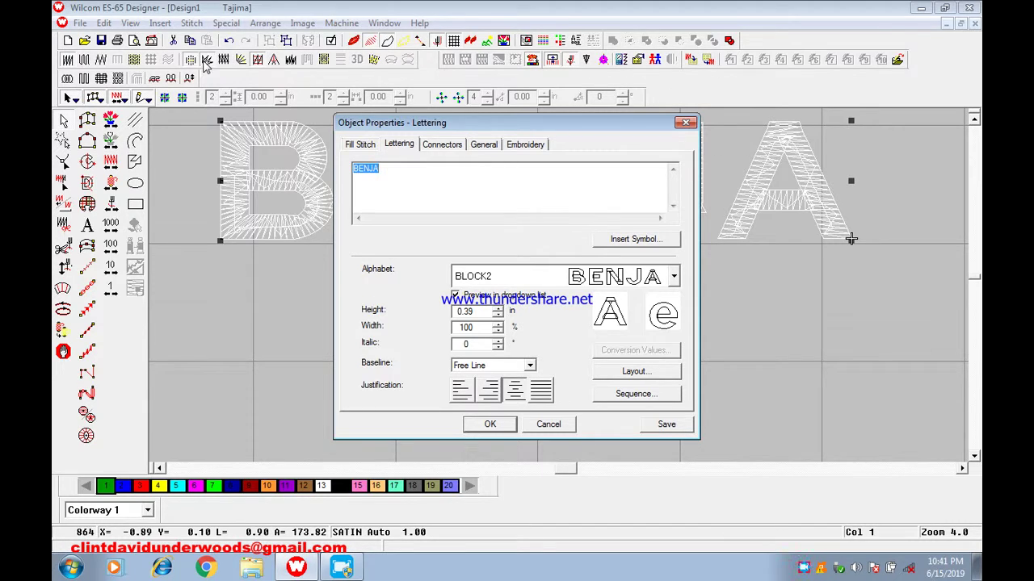
left_click(686, 122)
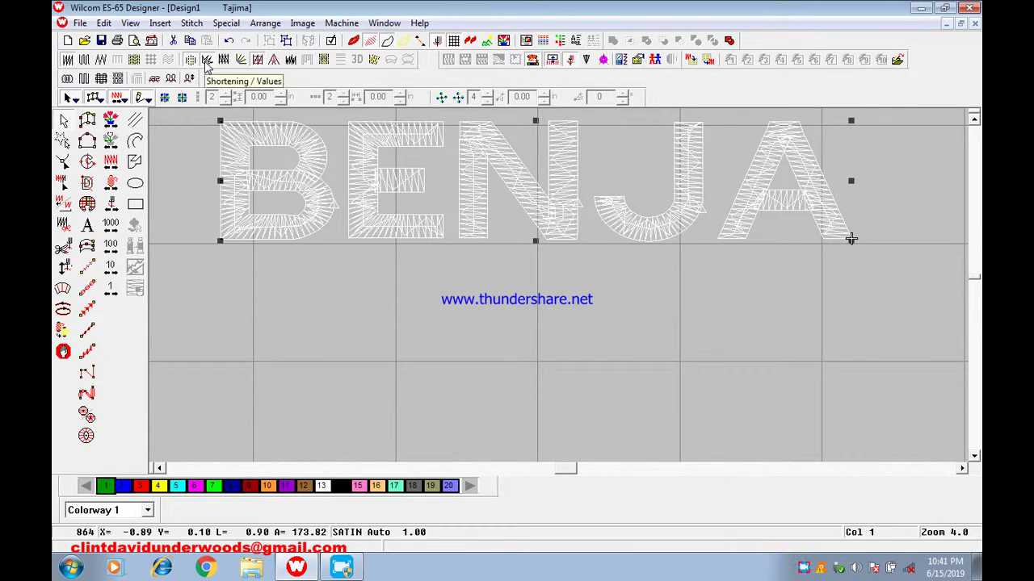
Step: Enable pull compensation at 0.17 mm in the fill stitch effects of the lettering's object properties
right_click(331, 147)
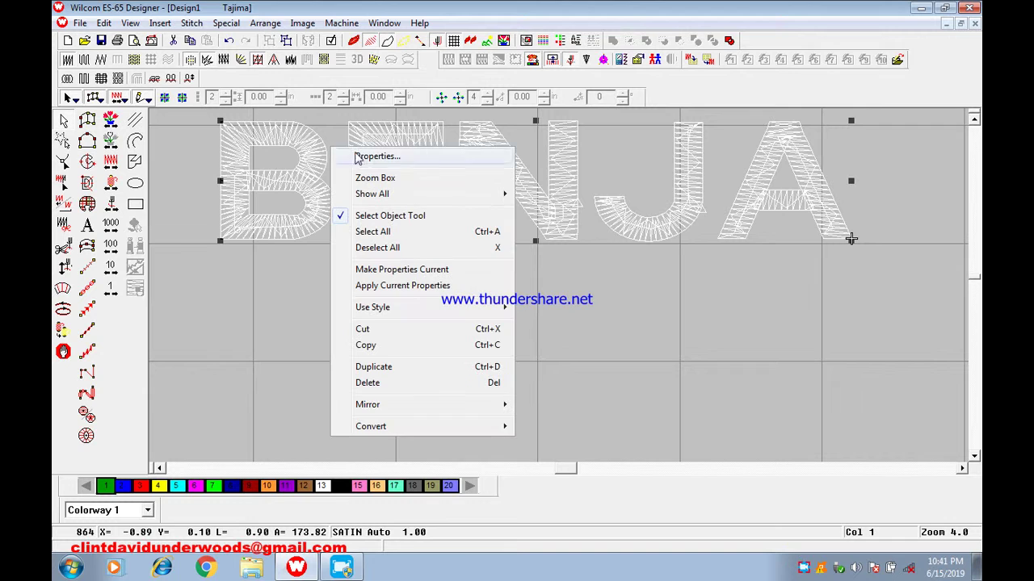
left_click(409, 158)
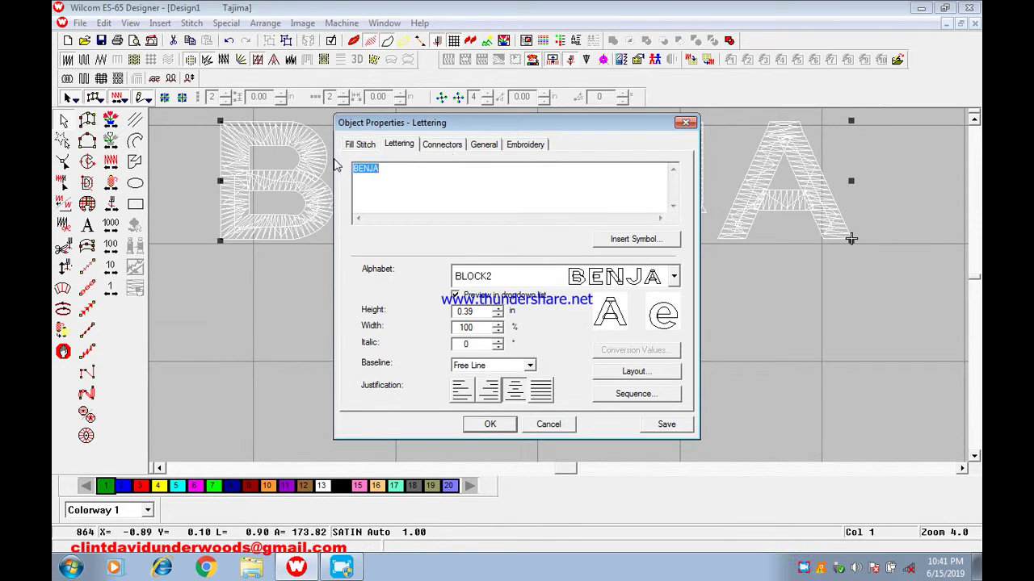
left_click(364, 146)
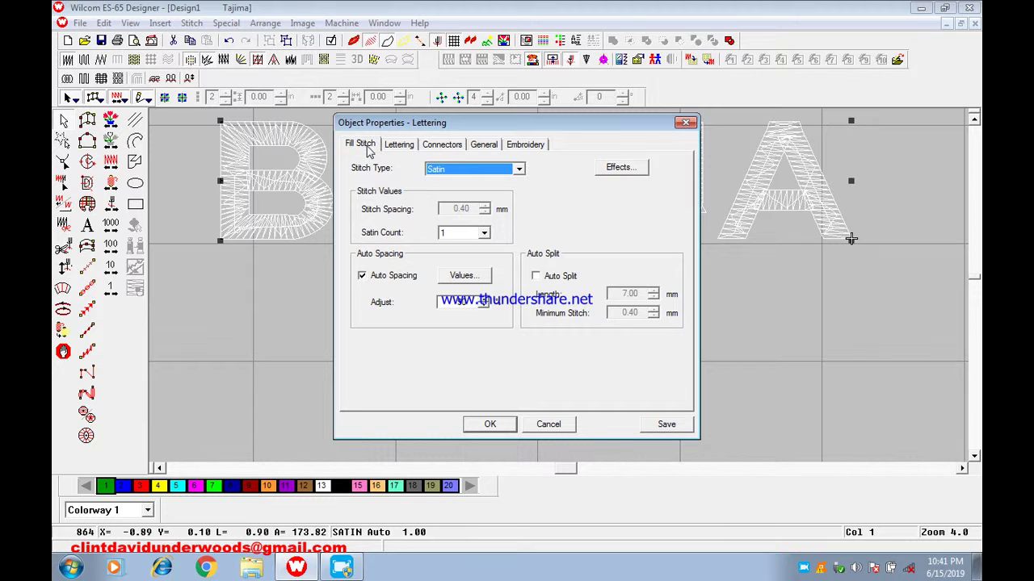
left_click(626, 168)
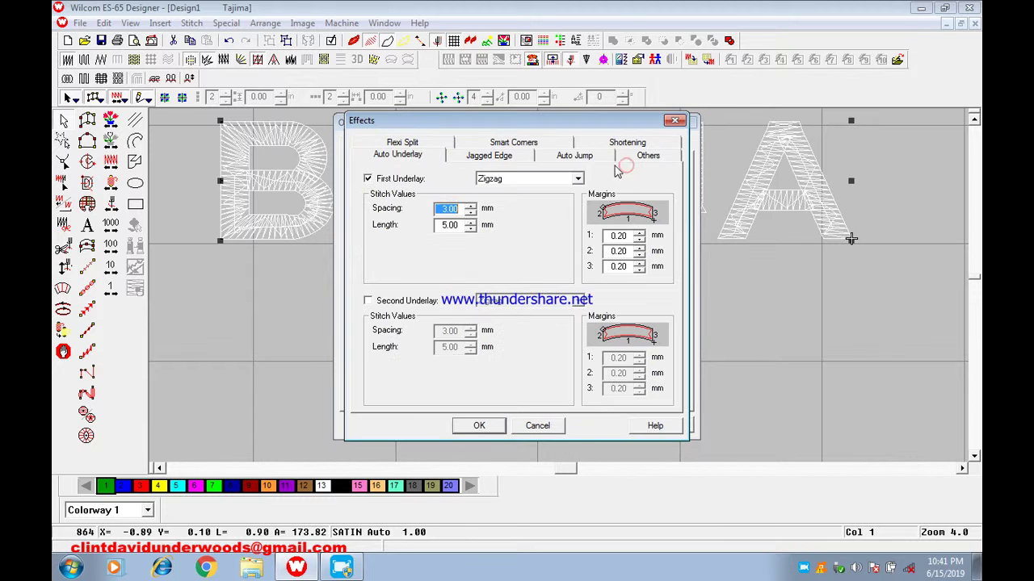
left_click(660, 155)
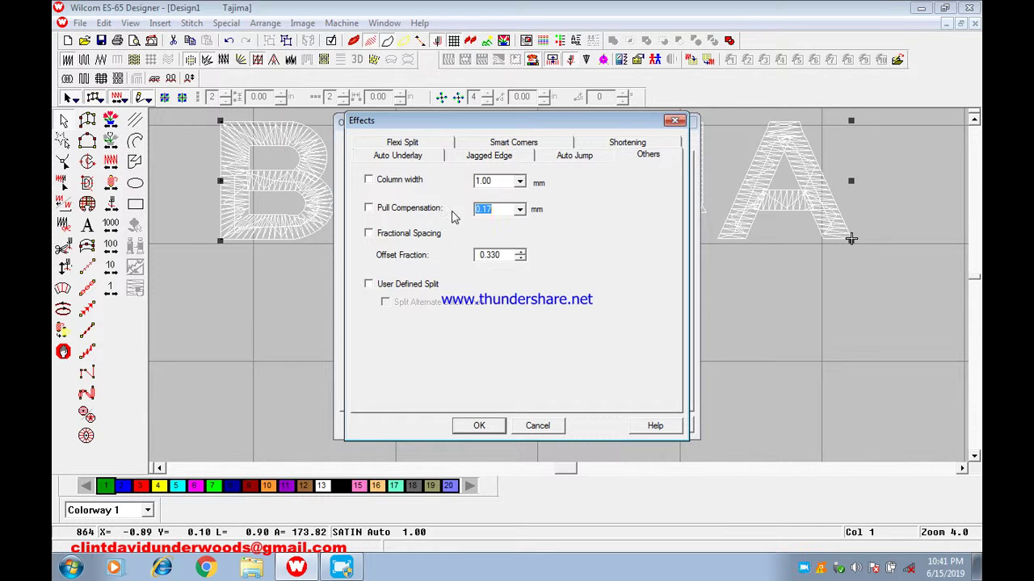
left_click(369, 208)
left_click(480, 428)
left_click(484, 425)
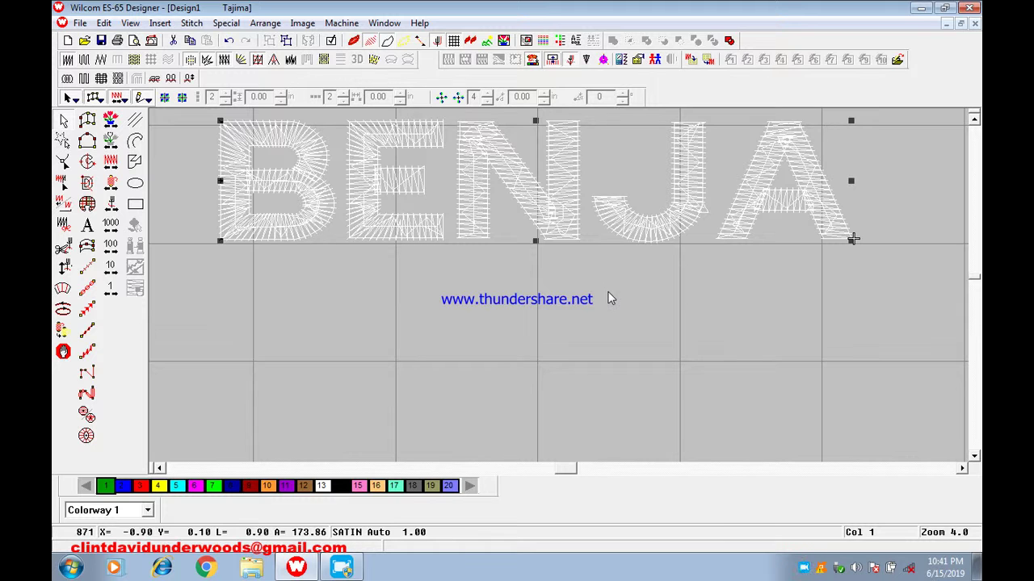
Step: Turn on the realistic thread display, then undo and redo the pull compensation to compare the lettering's column widths
key("t")
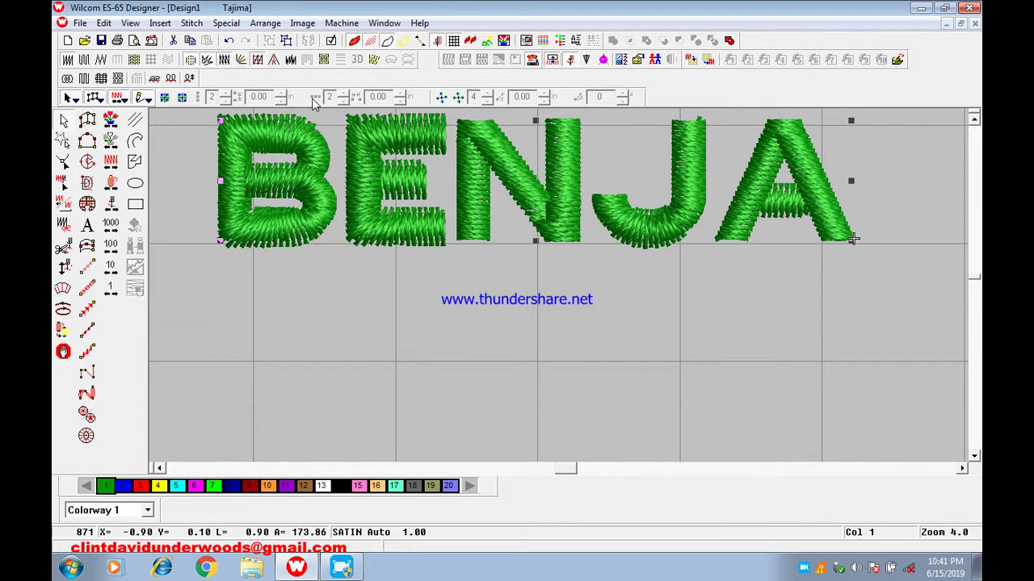
left_click(229, 42)
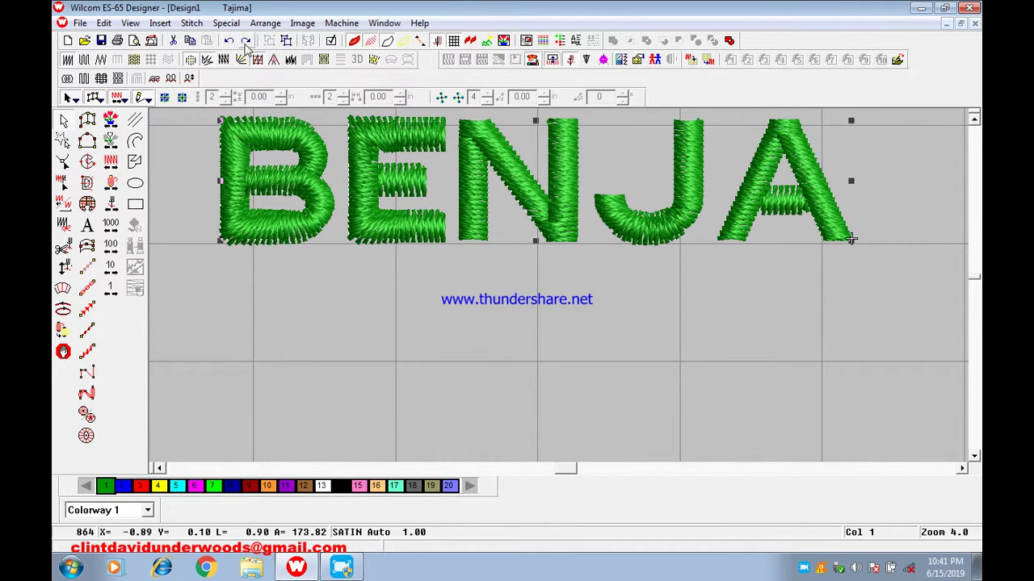
left_click(246, 42)
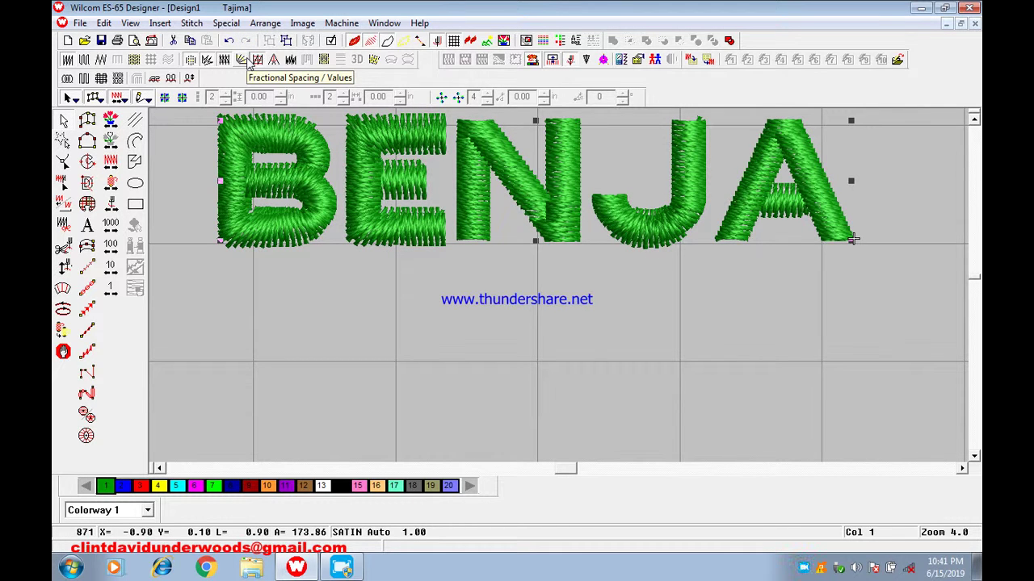
Step: Try a pull compensation of 0.50 mm in the lettering's fill stitch effects
right_click(255, 154)
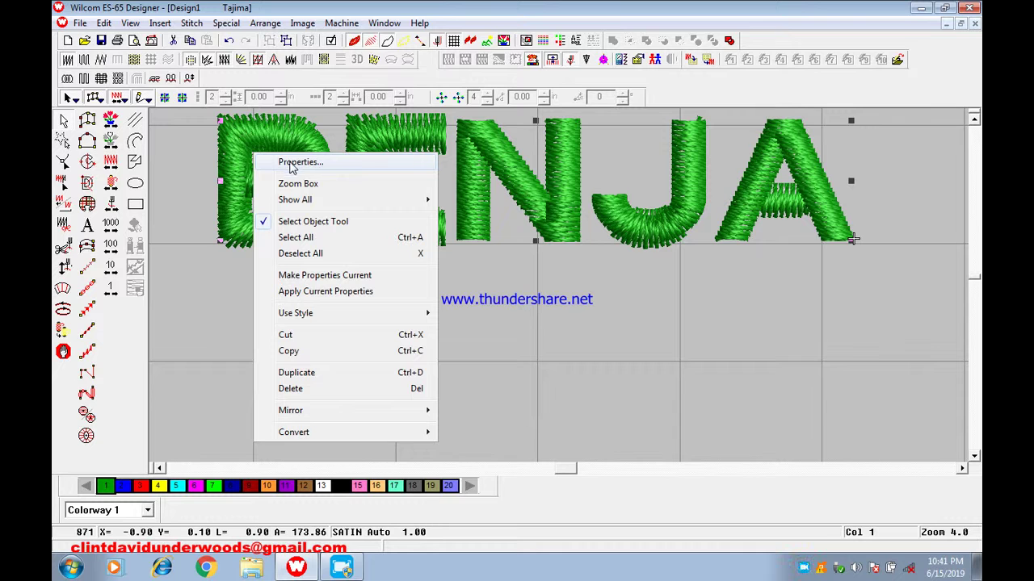
left_click(294, 164)
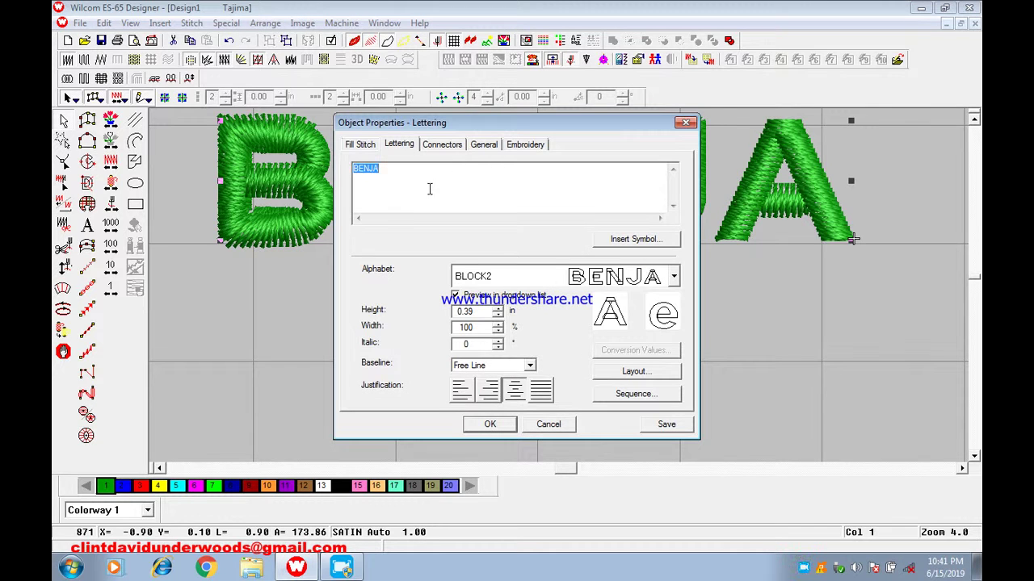
left_click(356, 144)
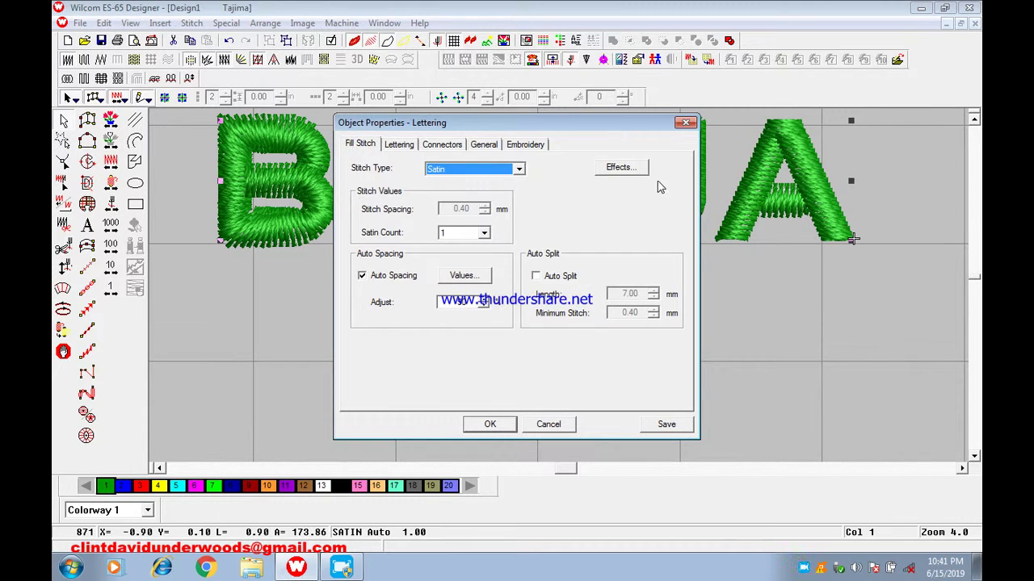
left_click(621, 173)
left_click(646, 154)
double_click(501, 210)
type("0.17")
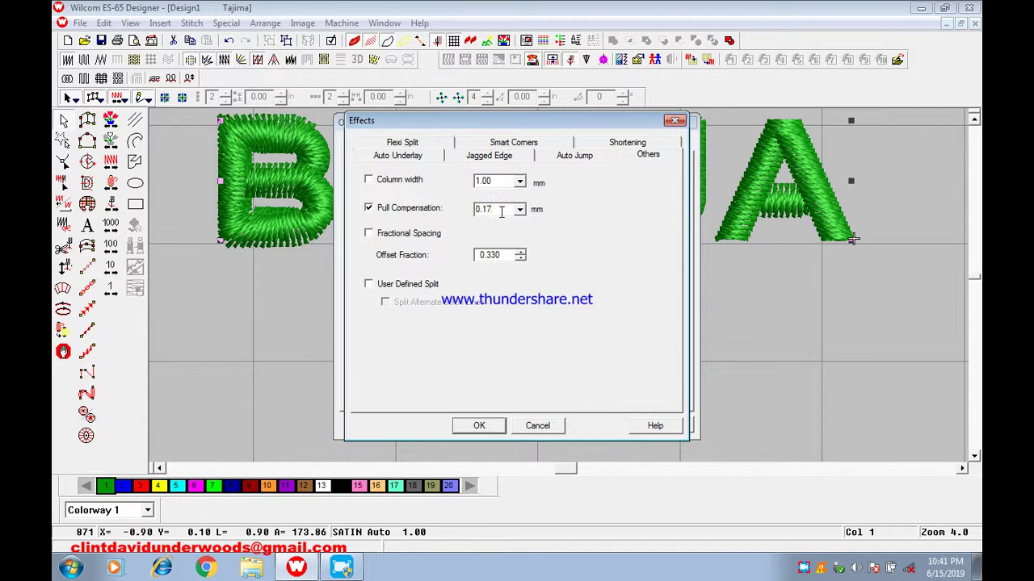
key("Return")
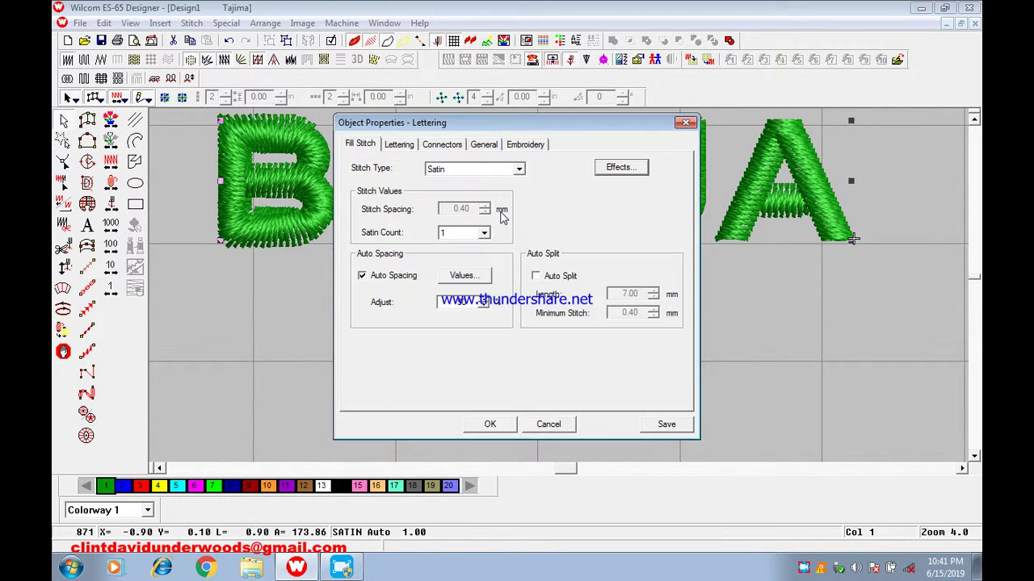
left_click(490, 426)
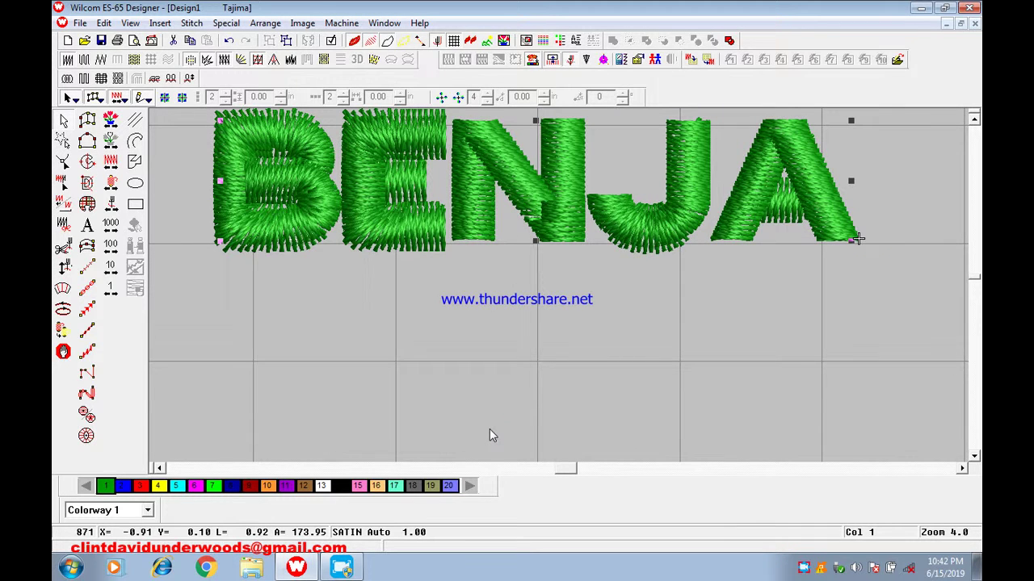
Step: Reduce the lettering's pull compensation in the fill stitch effects and fine-tune it with a second adjustment
right_click(449, 187)
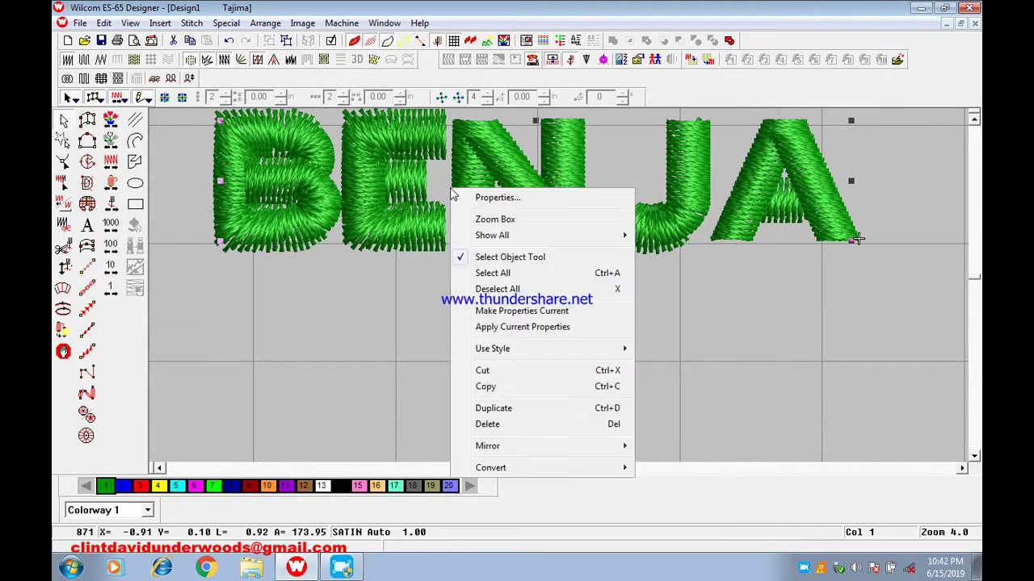
left_click(492, 197)
left_click(360, 145)
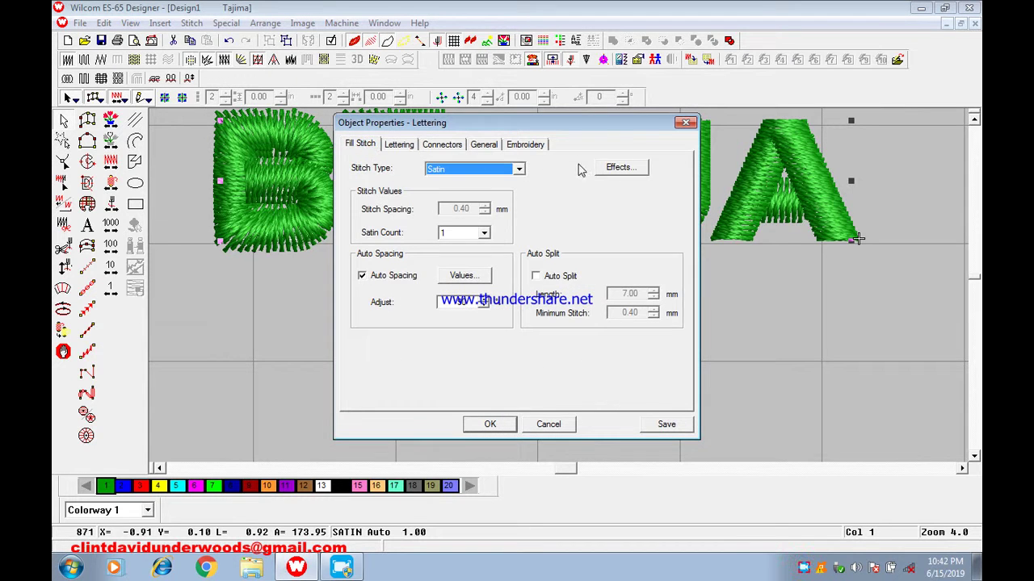
left_click(620, 168)
left_click(502, 208)
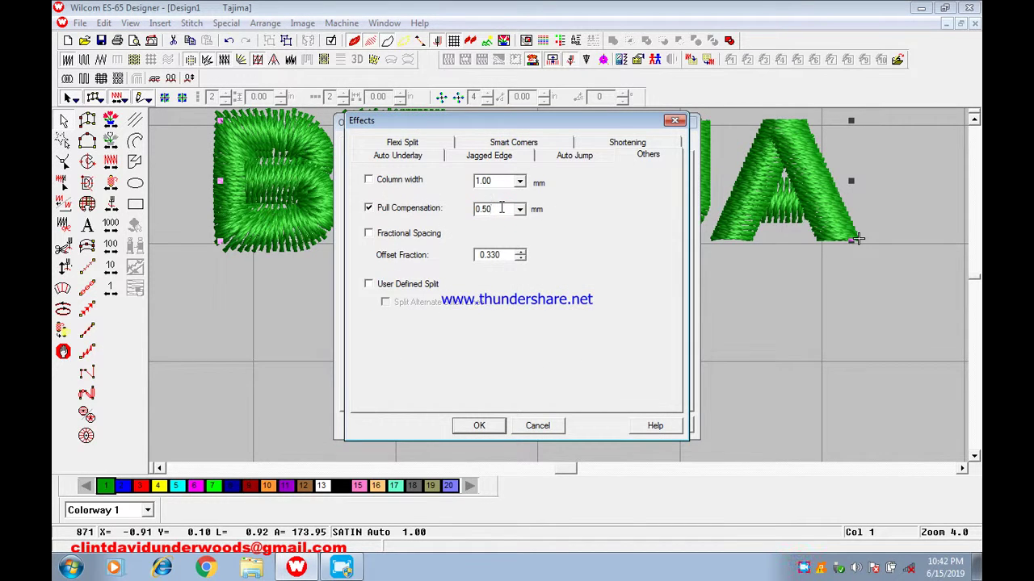
type("0.17")
key("Return")
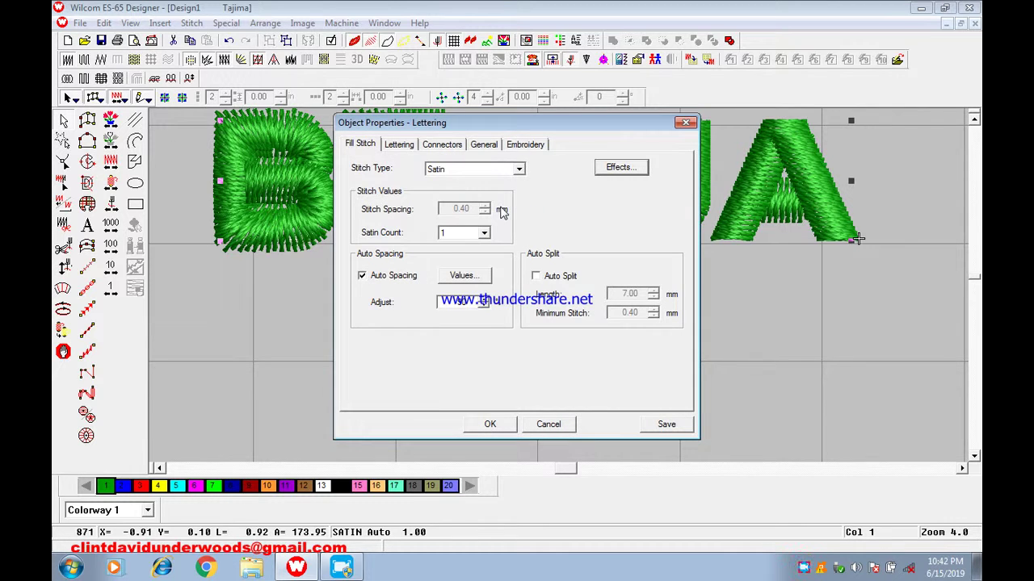
left_click(506, 422)
right_click(501, 426)
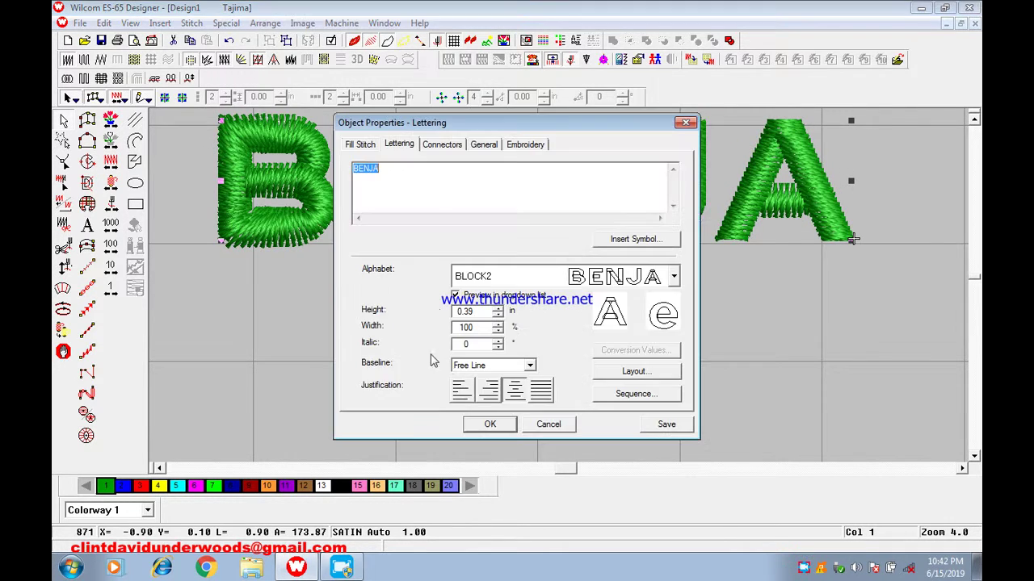
left_click(349, 146)
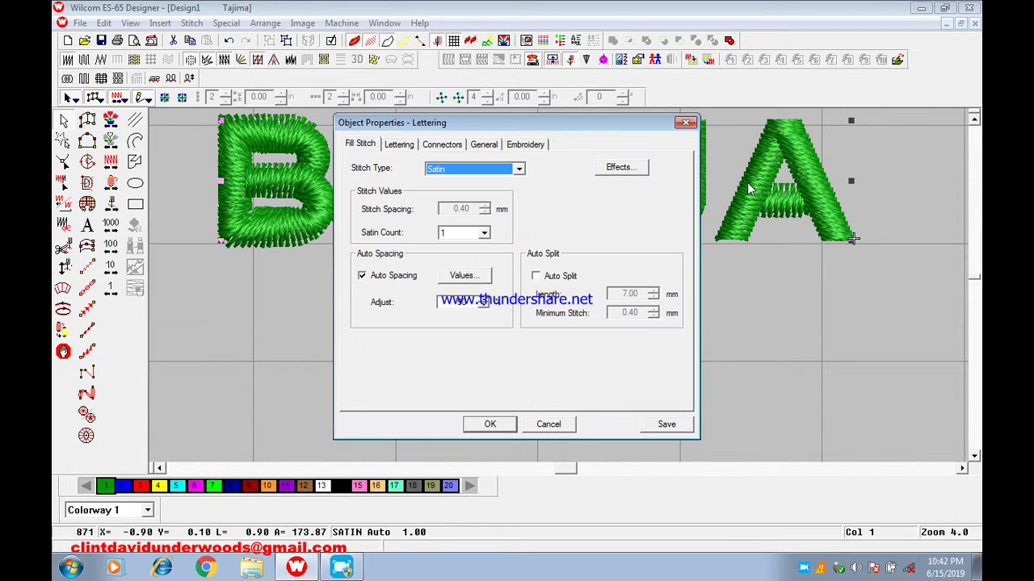
left_click(620, 167)
key("Return")
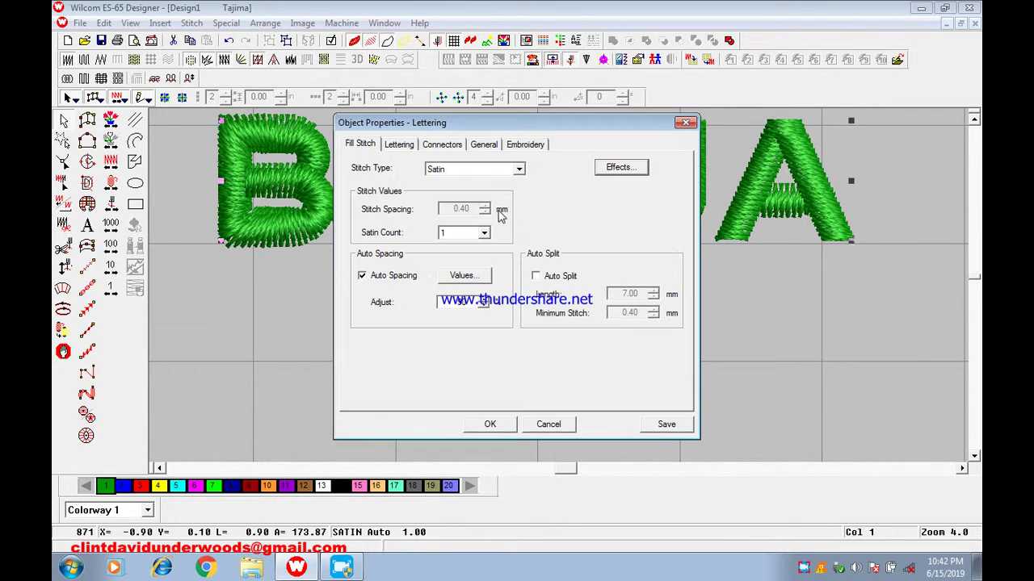
left_click(501, 428)
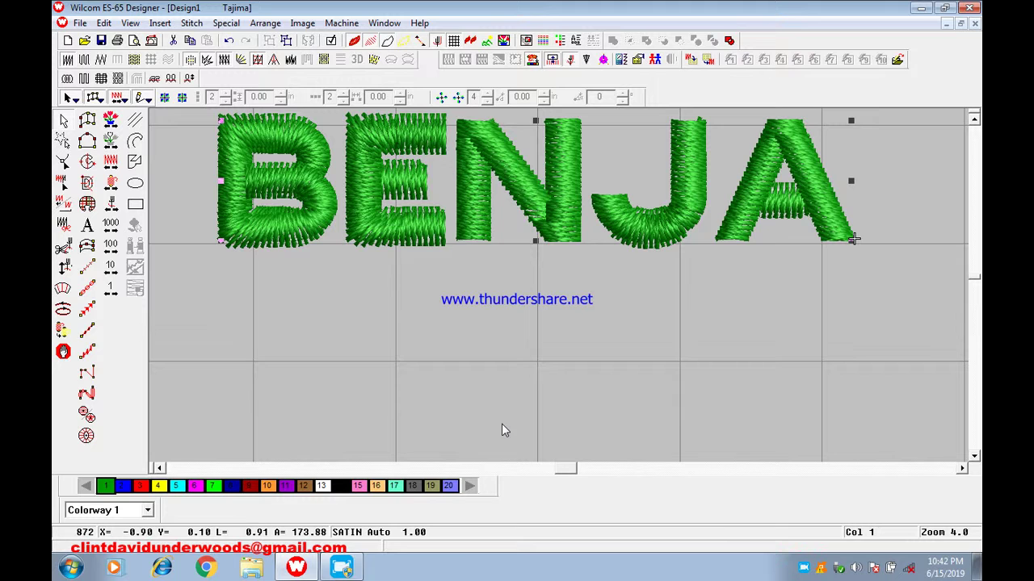
right_click(560, 150)
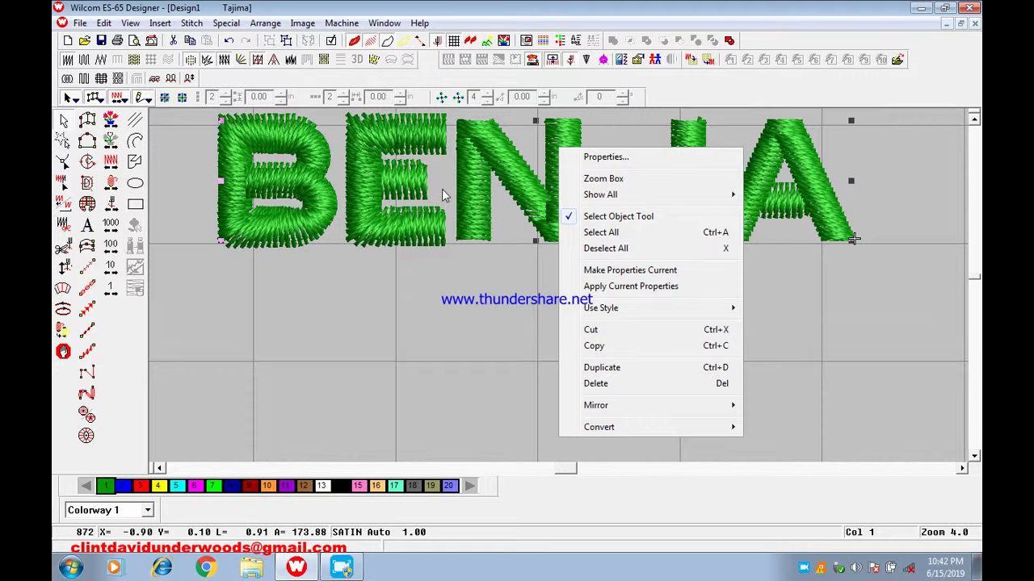
left_click(604, 157)
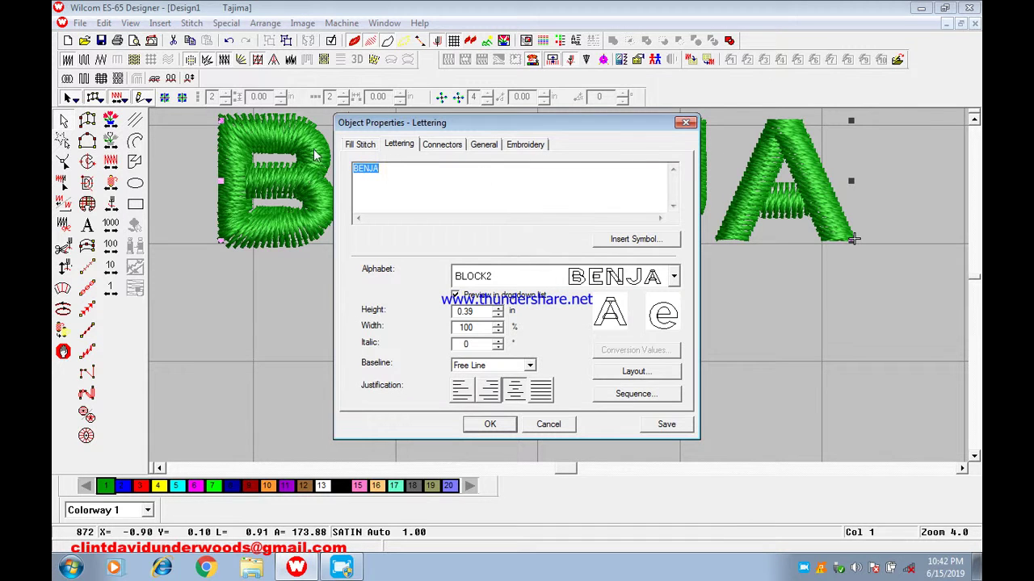
left_click(365, 150)
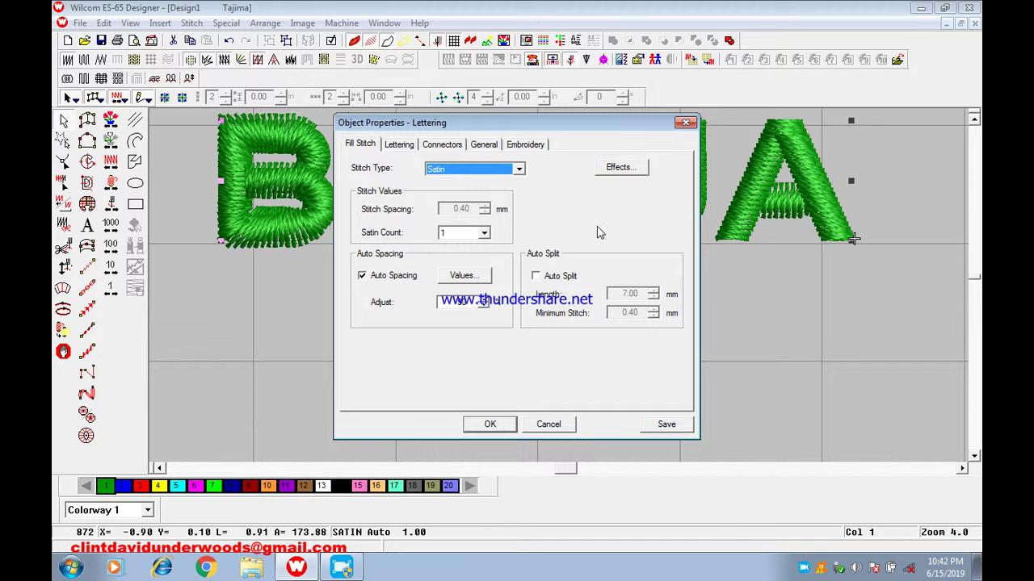
left_click(686, 122)
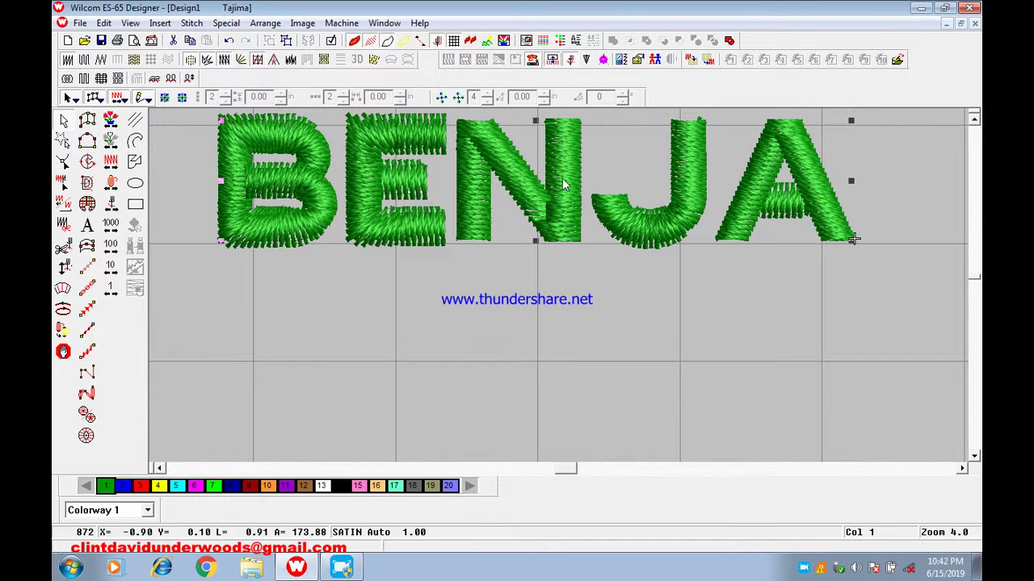
Step: Disable auto spacing for the lettering's satin fill and set its stitch spacing to 0.7 mm
right_click(561, 179)
left_click(606, 190)
left_click(360, 144)
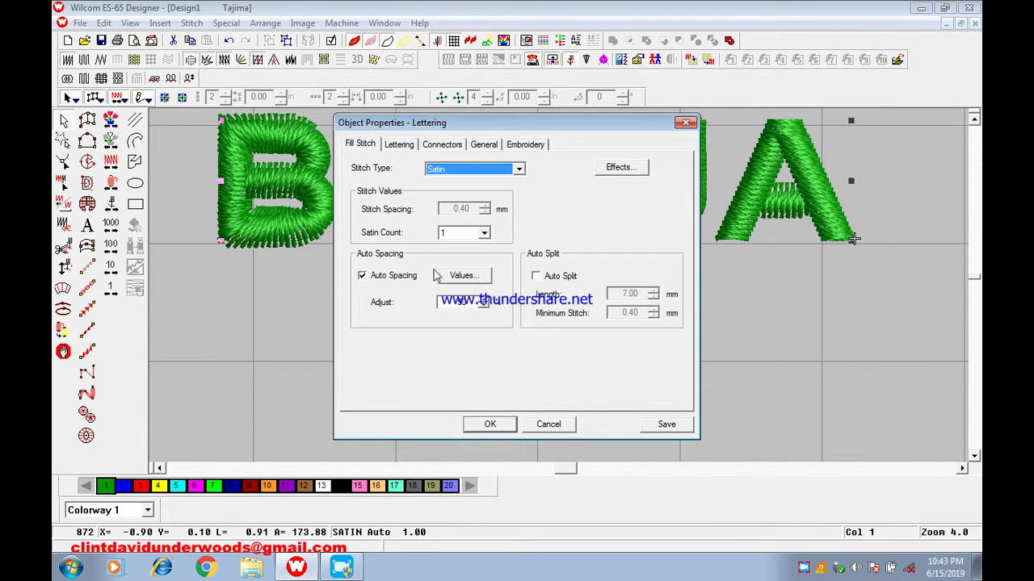
left_click(373, 278)
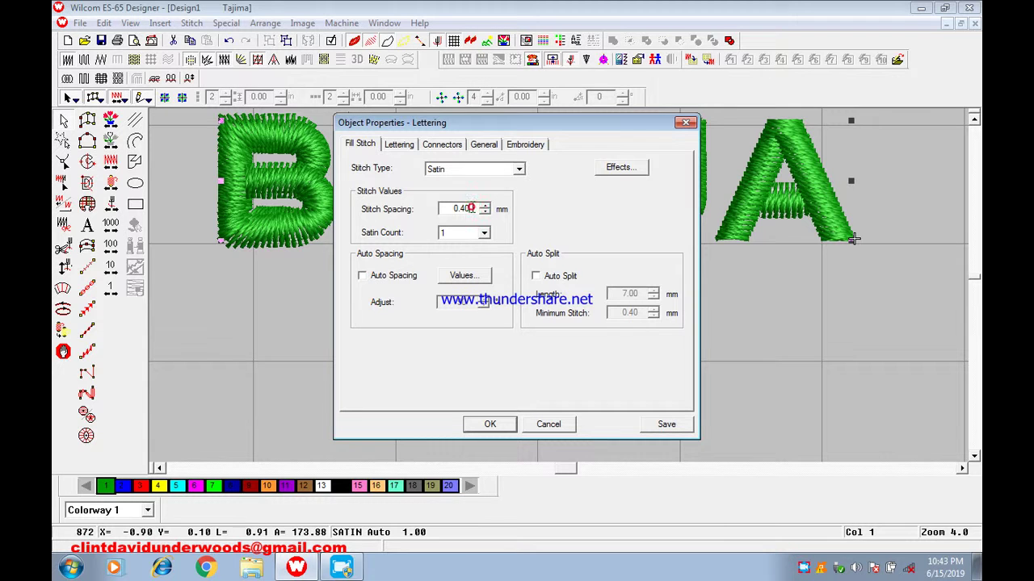
left_click(375, 276)
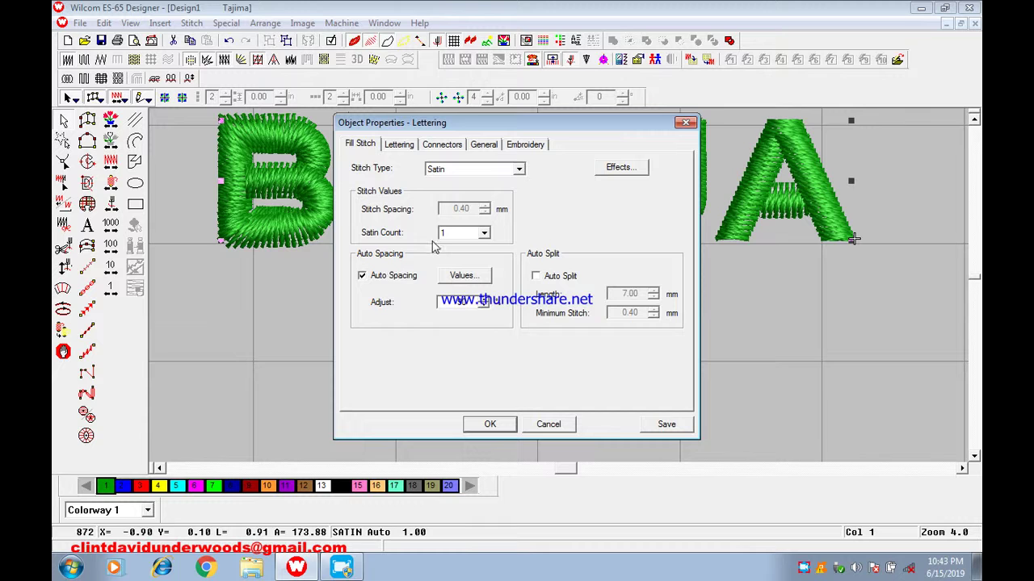
left_click(375, 276)
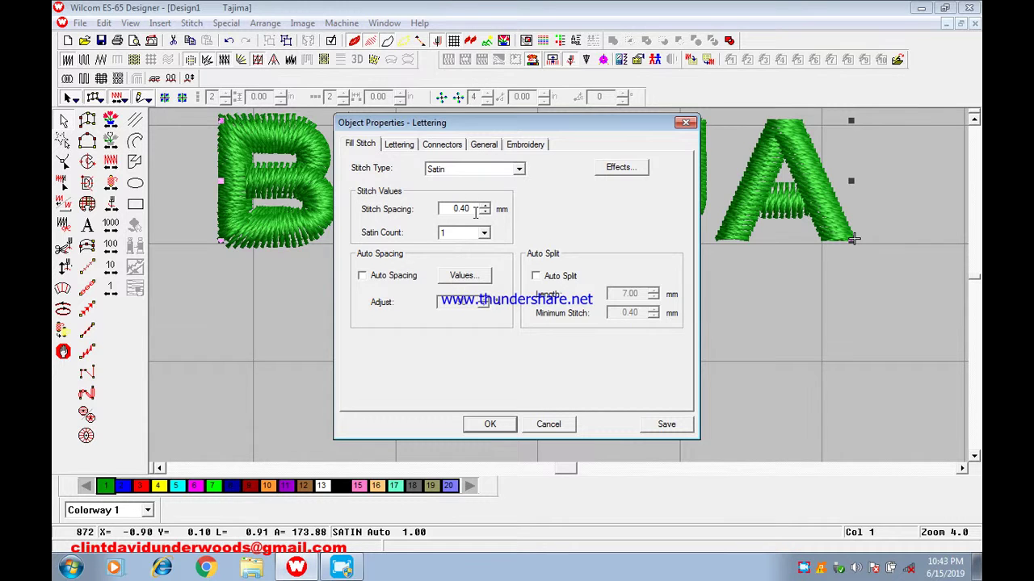
type(".7")
key("Return")
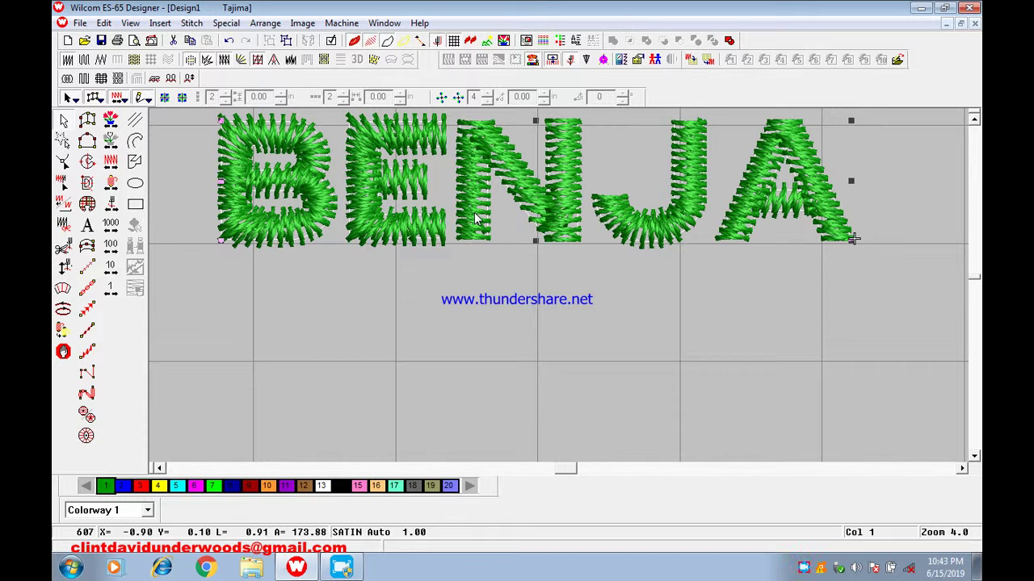
Step: Set the lettering's satin stitch spacing to 0.35 mm in its fill stitch properties
left_click(841, 288)
key("t")
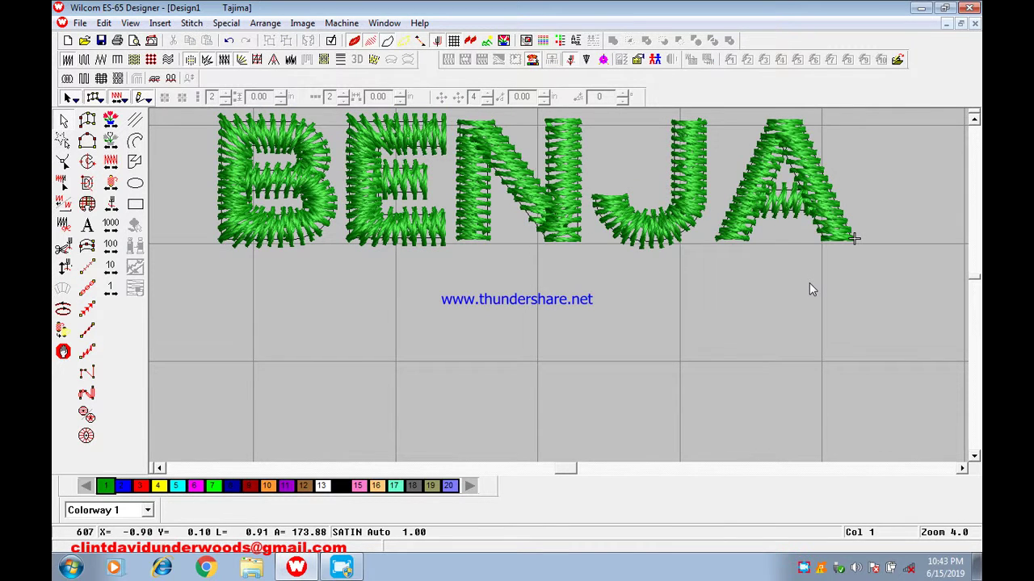
left_click(685, 198)
double_click(696, 234)
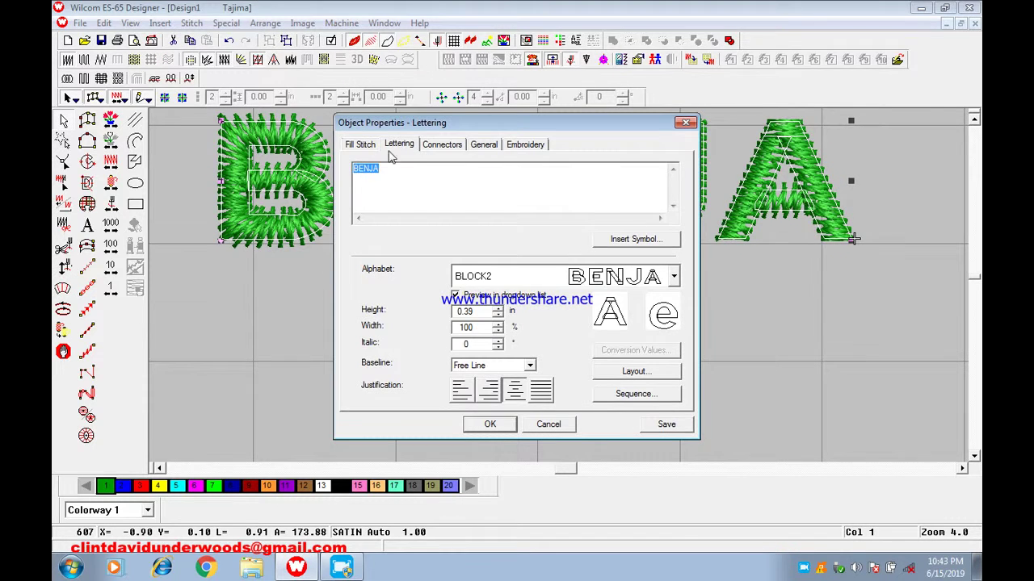
left_click(361, 144)
left_click(473, 211)
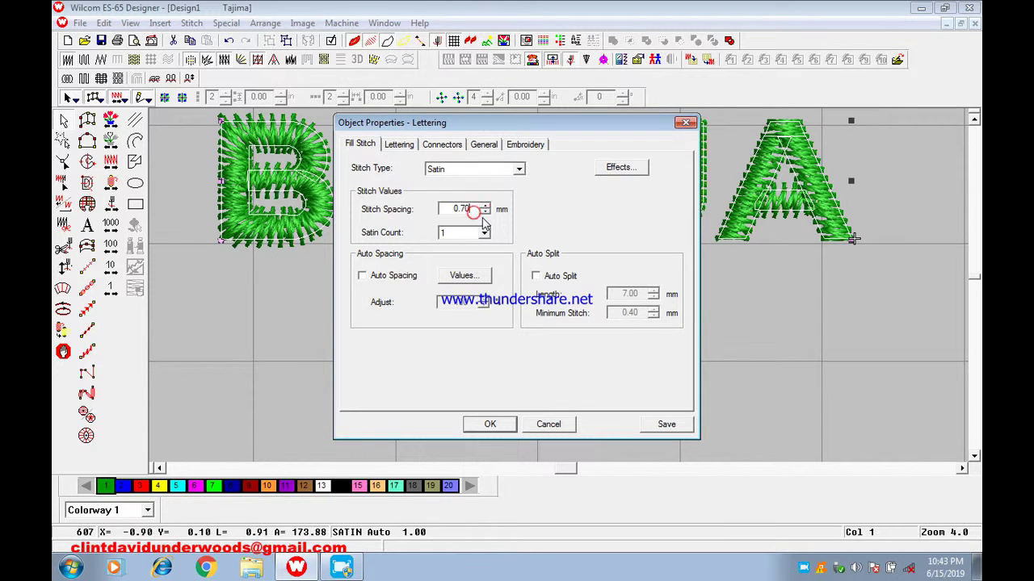
key("BackSpace")
key("BackSpace")
key("BackSpace")
key("BackSpace")
type("0.4")
key("Return")
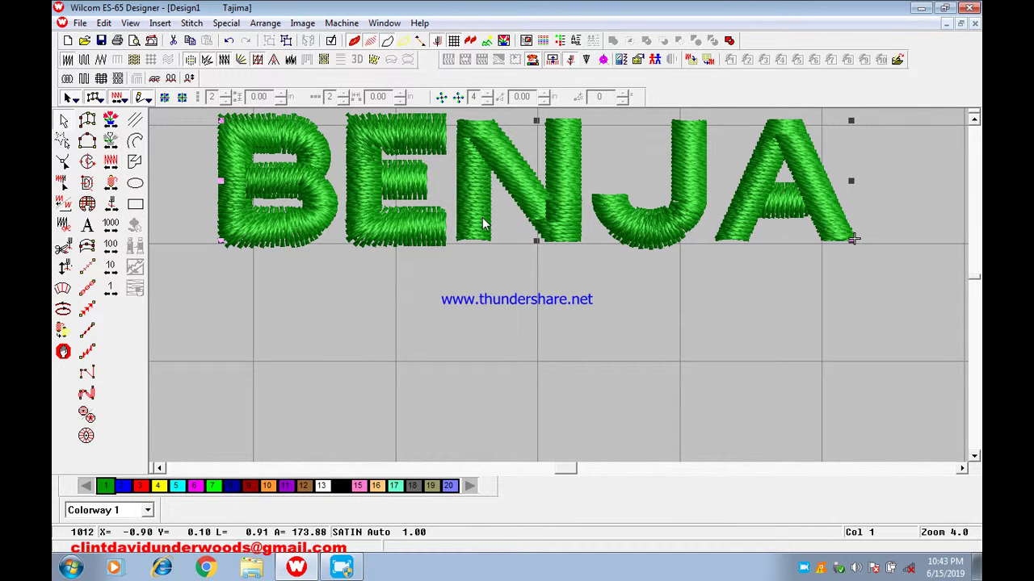
Step: Check the pull compensation in the lettering's fill stitch effects and close the effects without changes
double_click(483, 224)
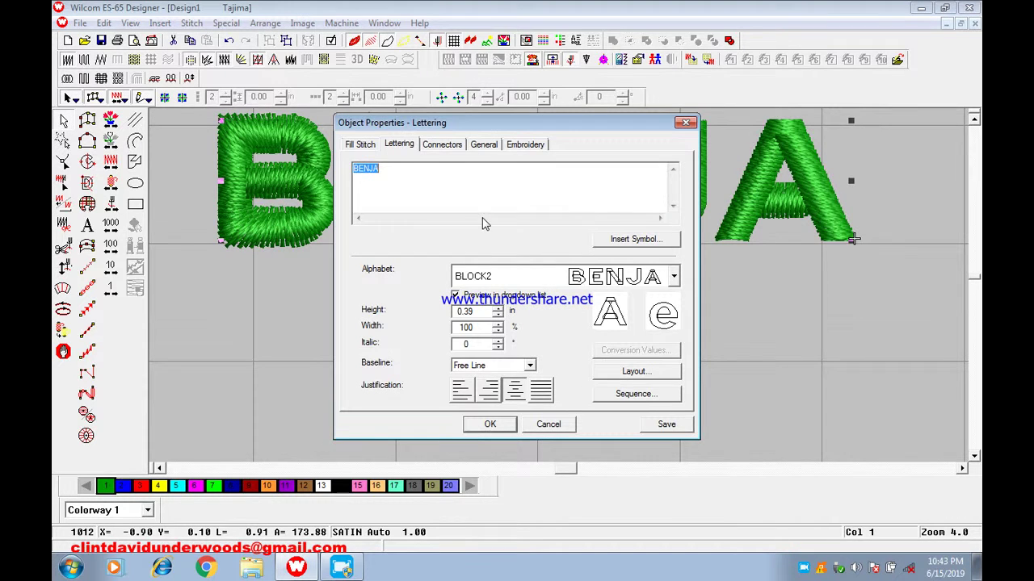
left_click(355, 143)
left_click(619, 172)
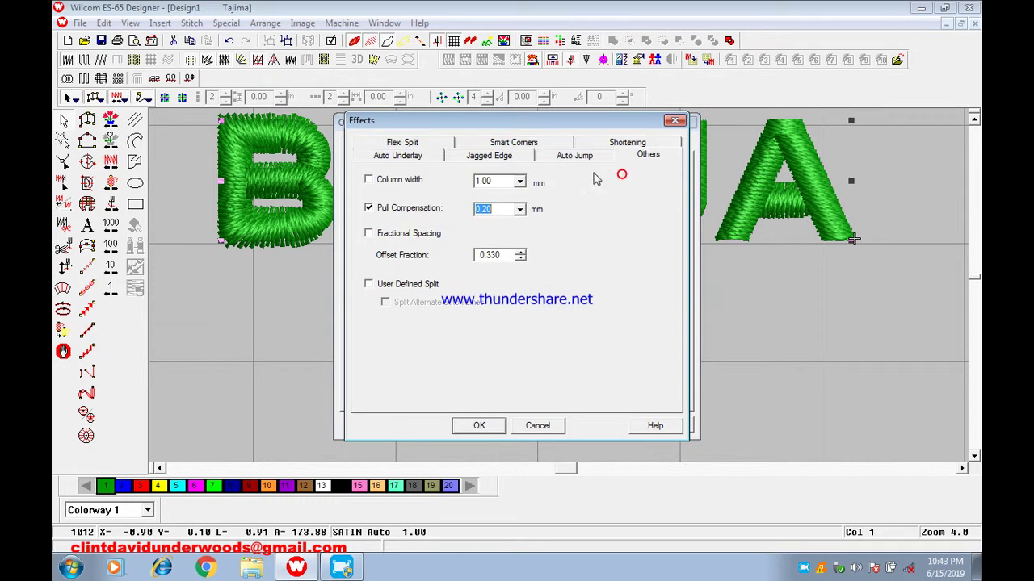
left_click(498, 209)
left_click(555, 426)
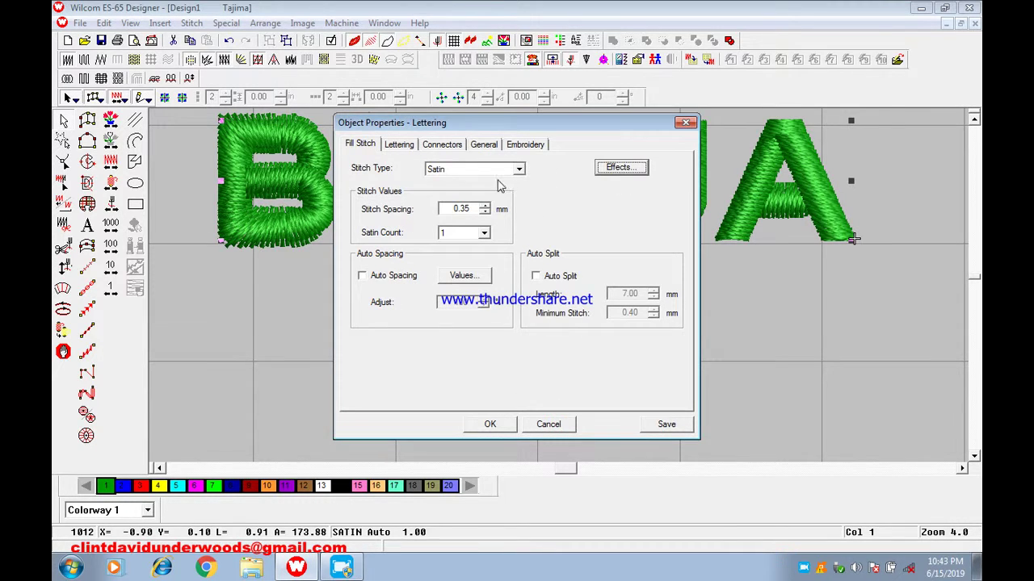
Step: Set the lettering's stitch spacing to 0.36 mm and apply it
left_click(472, 211)
key("BackSpace")
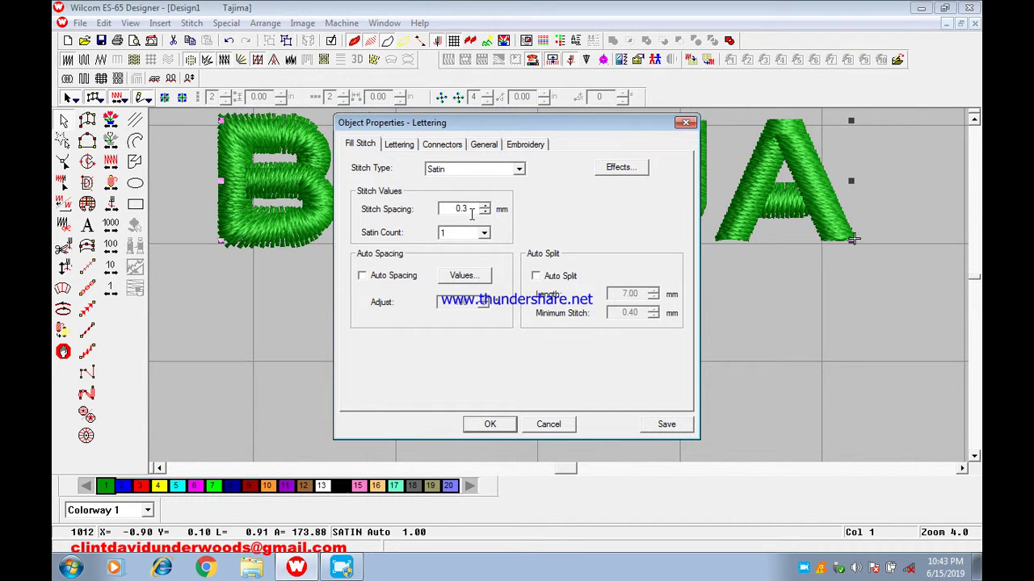
key("Return")
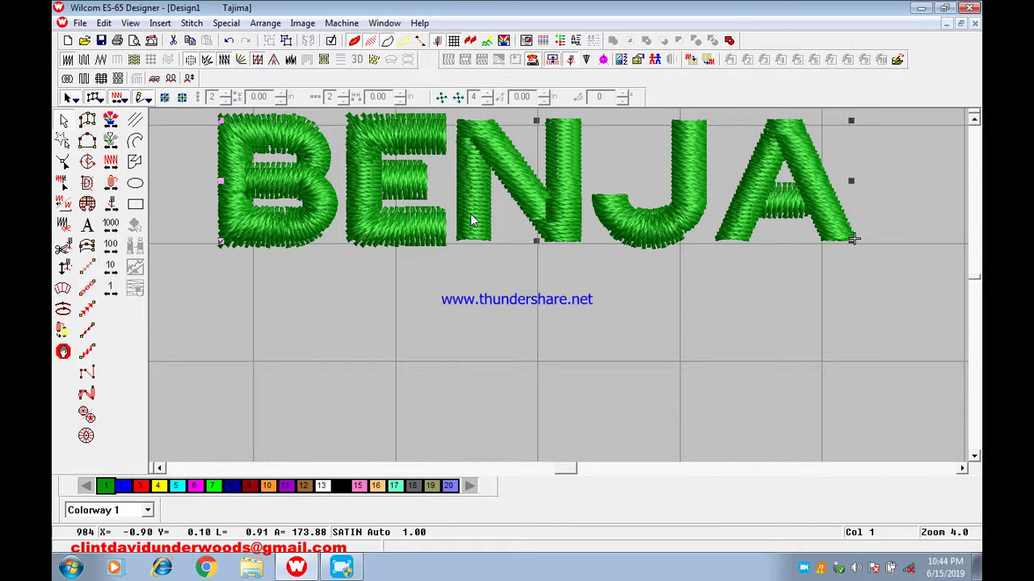
Step: Turn off the realistic thread display and check the lettering's fill stitch spacing without changing it
key("t")
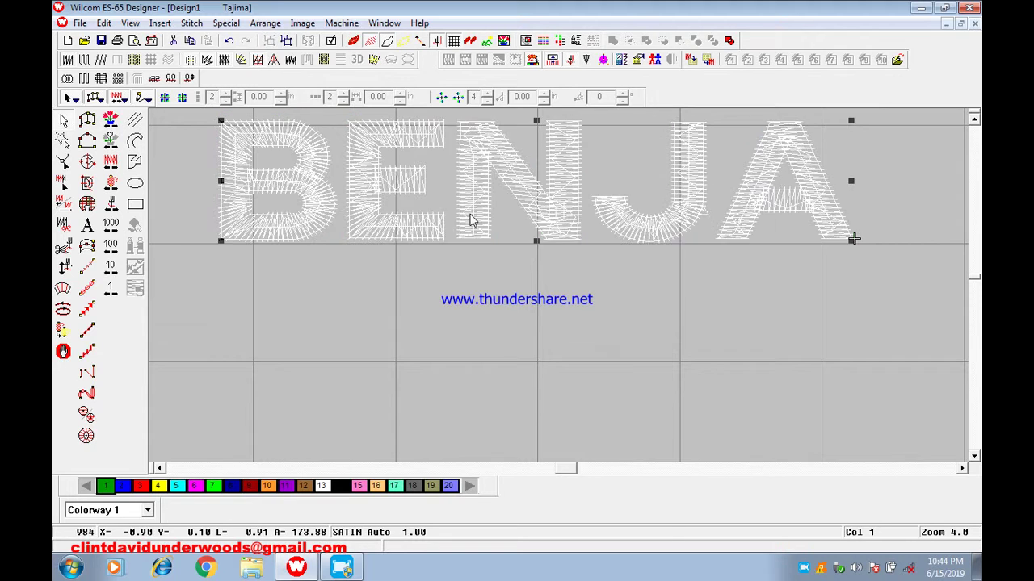
scroll(472, 219, "up", 2)
key("z")
key("shift+z")
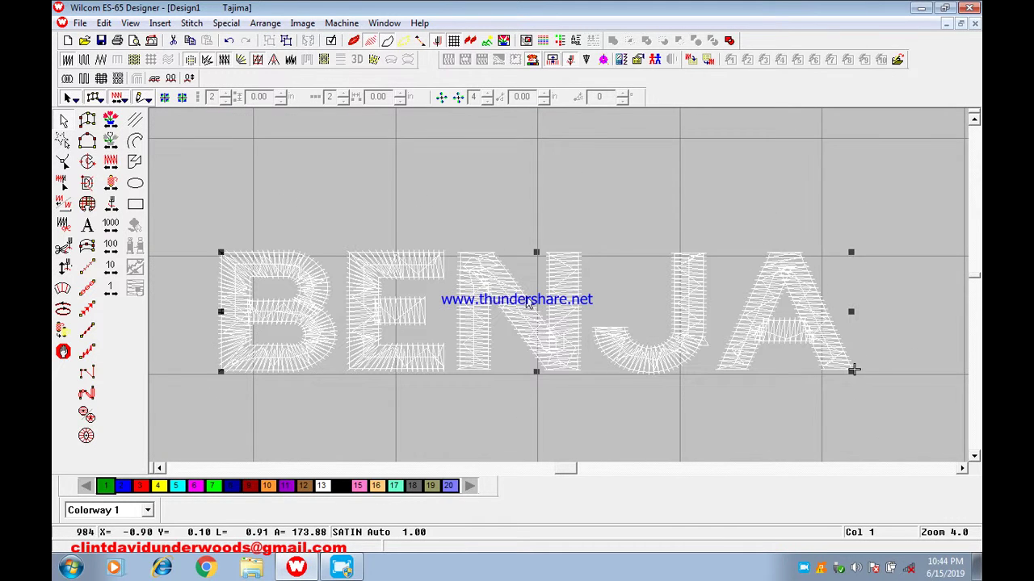
double_click(381, 204)
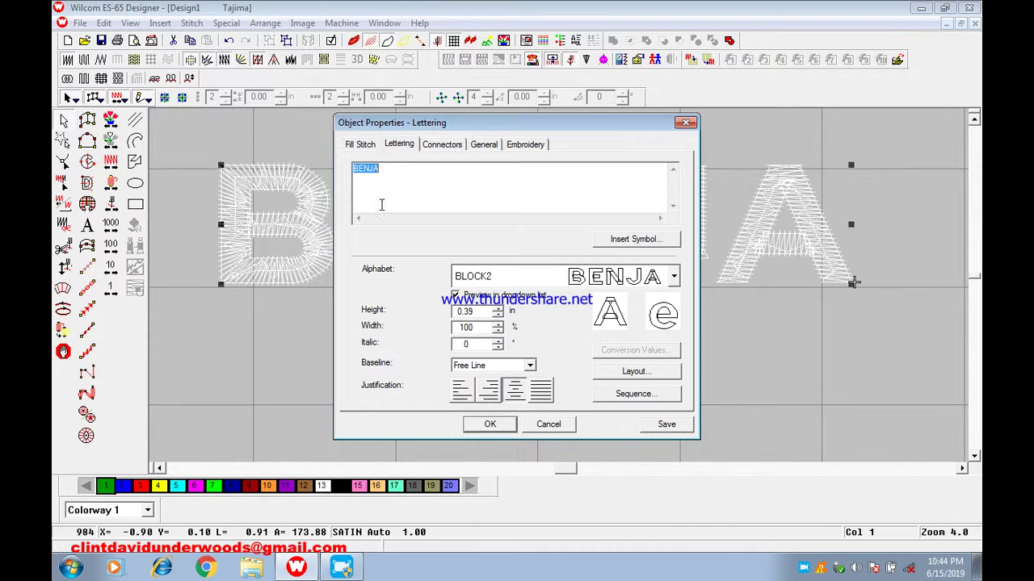
left_click(360, 145)
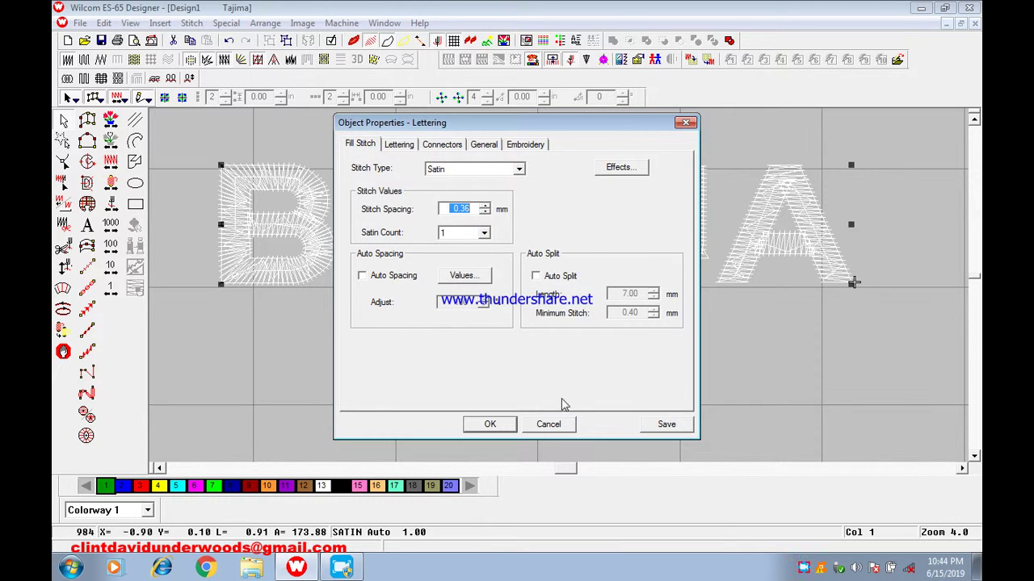
left_click(552, 424)
Step: Examine the lettering's plain stitch lines close up and at reduced zoom
key("shift+z")
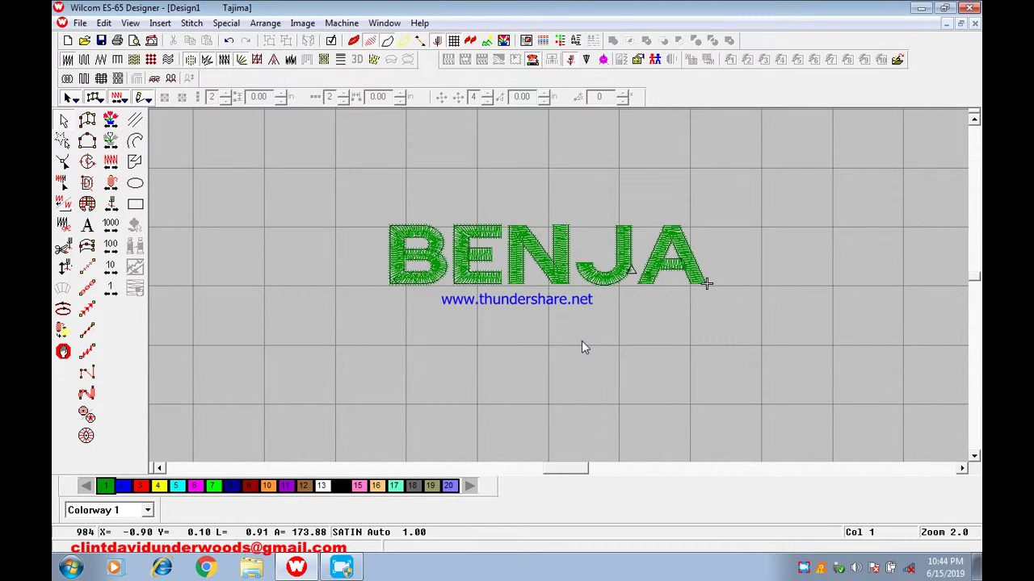
key("z")
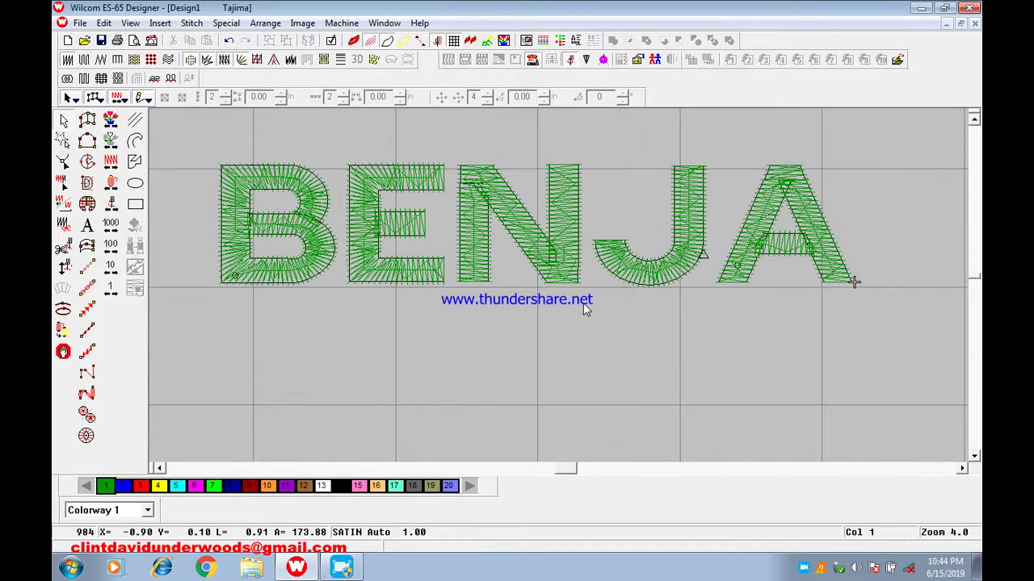
left_click(548, 265)
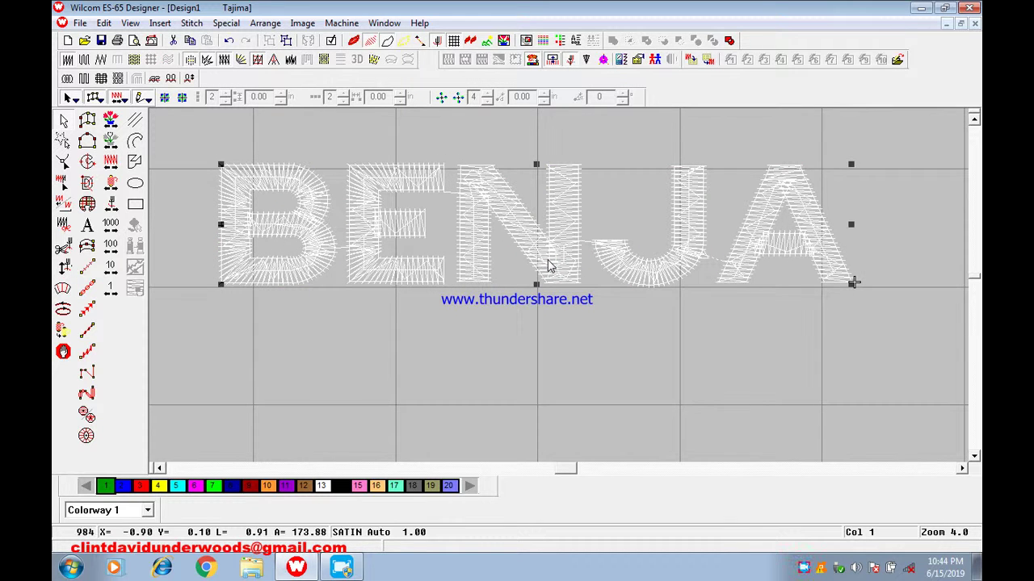
scroll(645, 270, "down", 2)
key("shift+z")
key("shift+z")
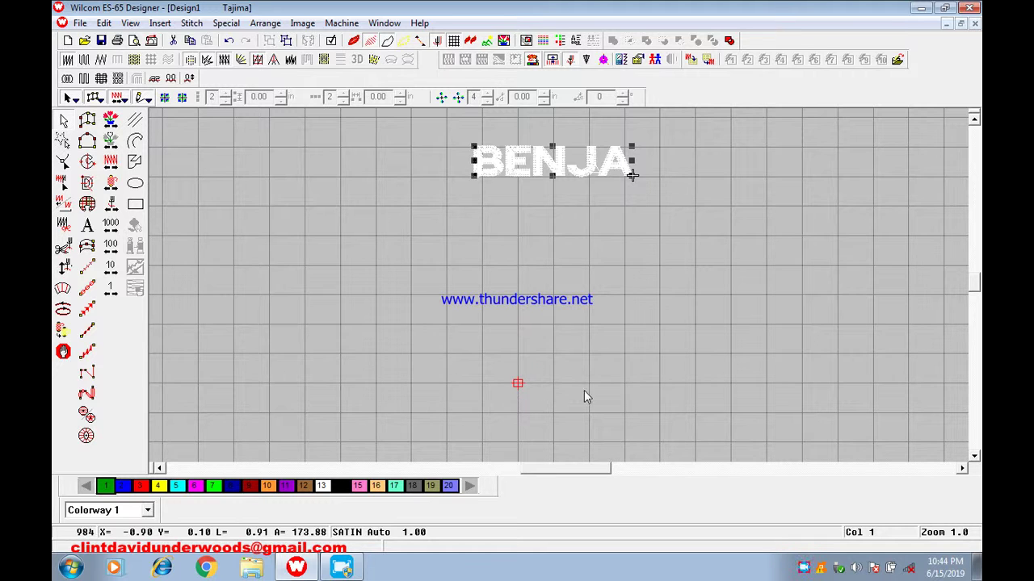
scroll(583, 390, "up", 2)
key("z")
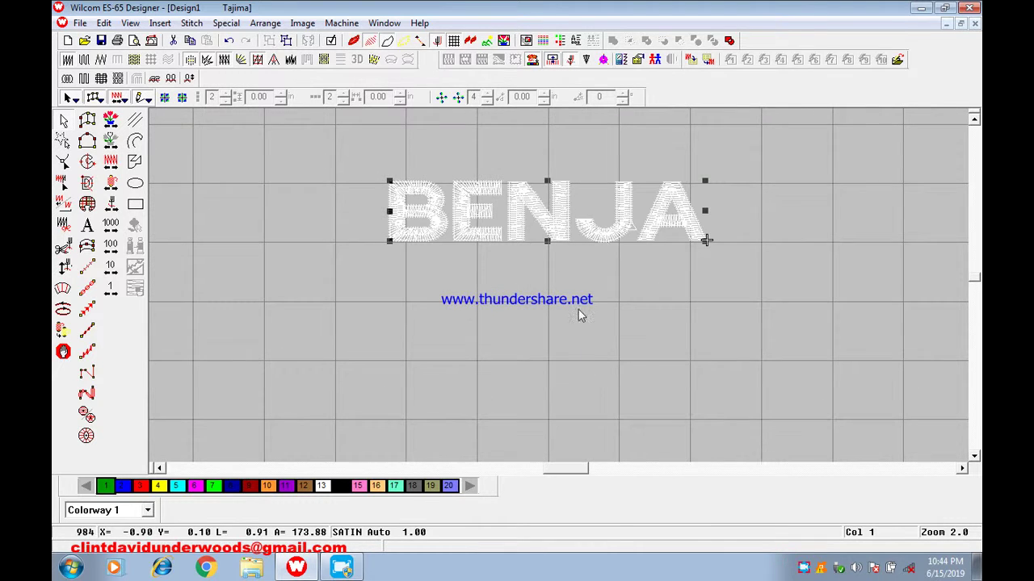
scroll(578, 310, "down", 1)
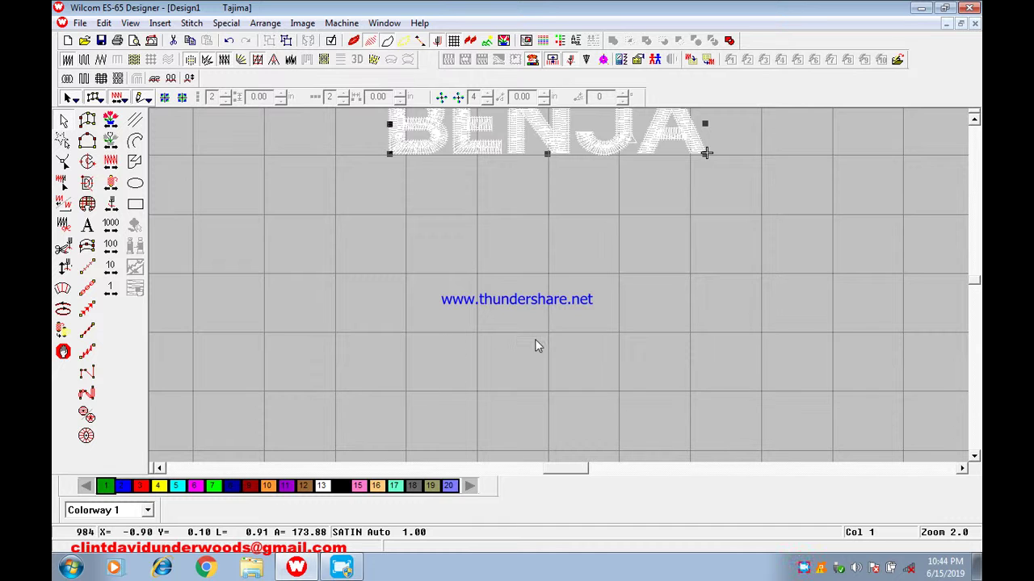
scroll(549, 330, "up", 2)
scroll(546, 275, "down", 1)
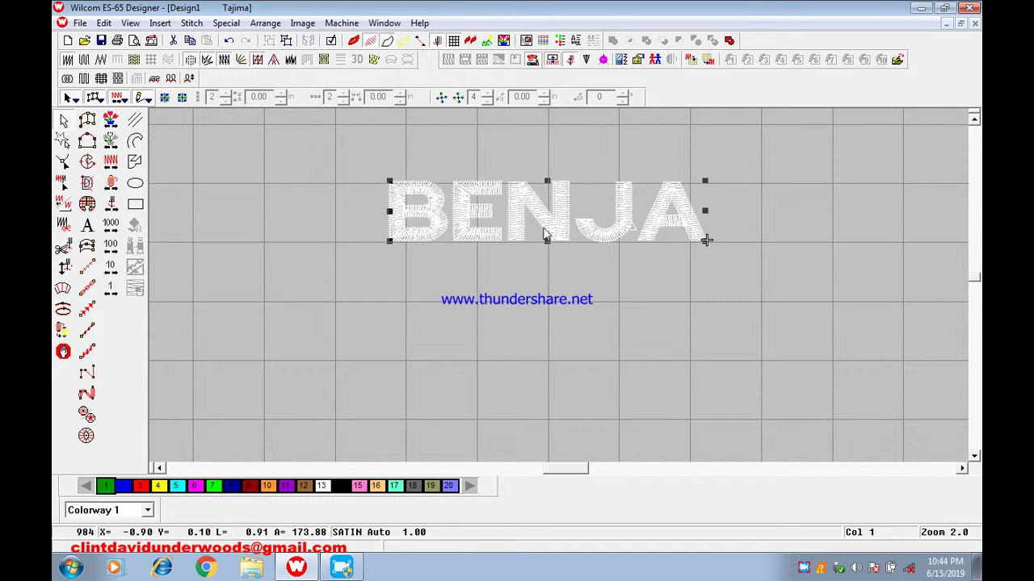
key("z")
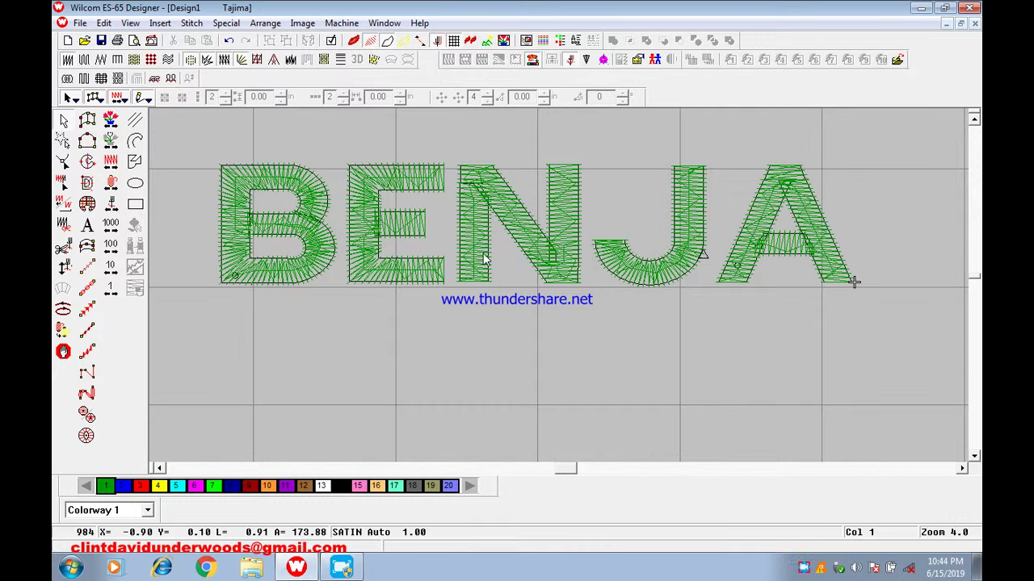
Step: Open Slow Redraw for the design and briefly preview the lettering in the realistic thread display
left_click(80, 22)
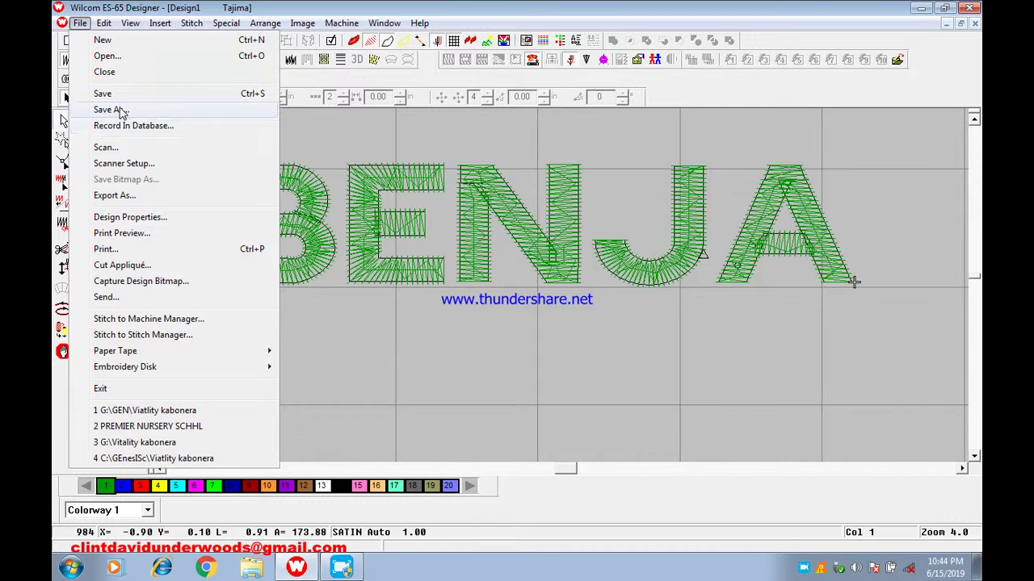
left_click(80, 23)
left_click(129, 23)
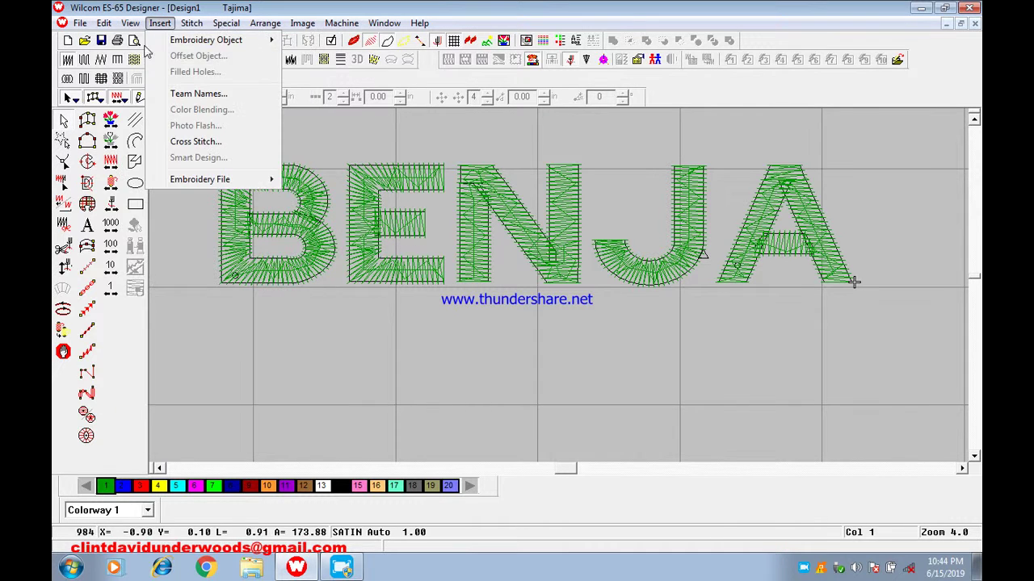
left_click(170, 141)
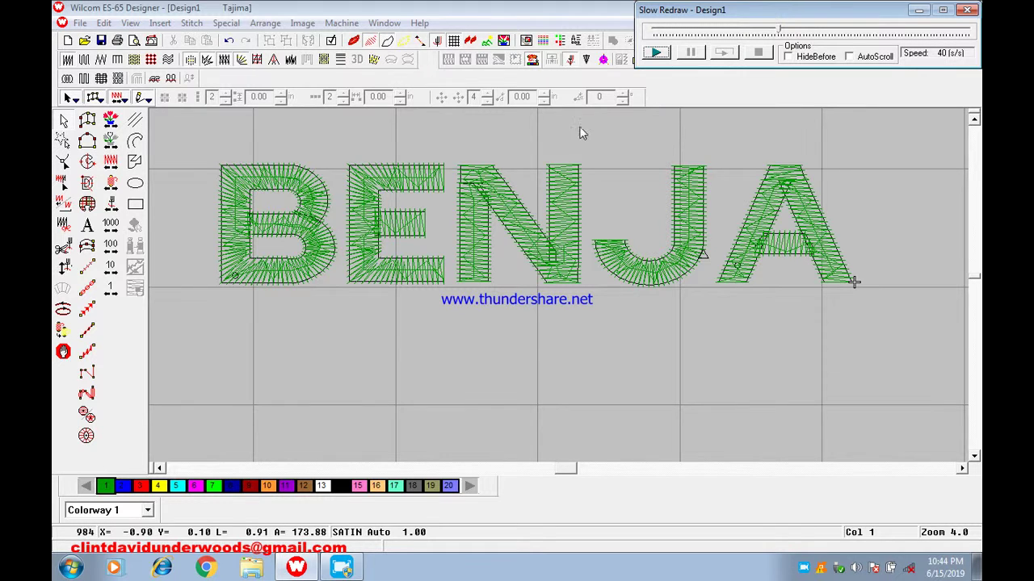
left_click(354, 45)
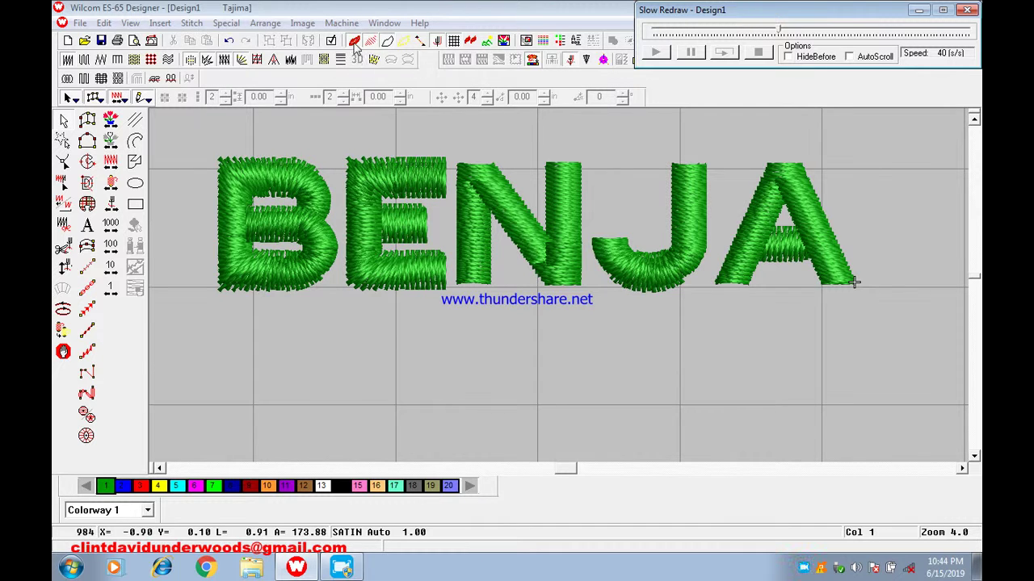
left_click(354, 45)
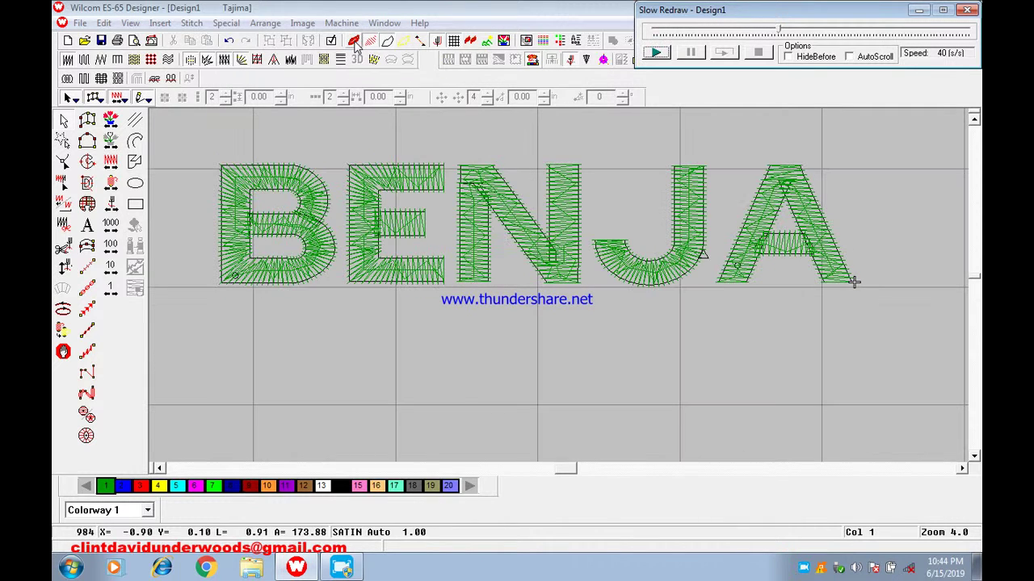
Step: Play the lettering's stitch sequence in Slow Redraw, raising the speed to 109 and lowering it to 34 stitches per second
left_click(656, 53)
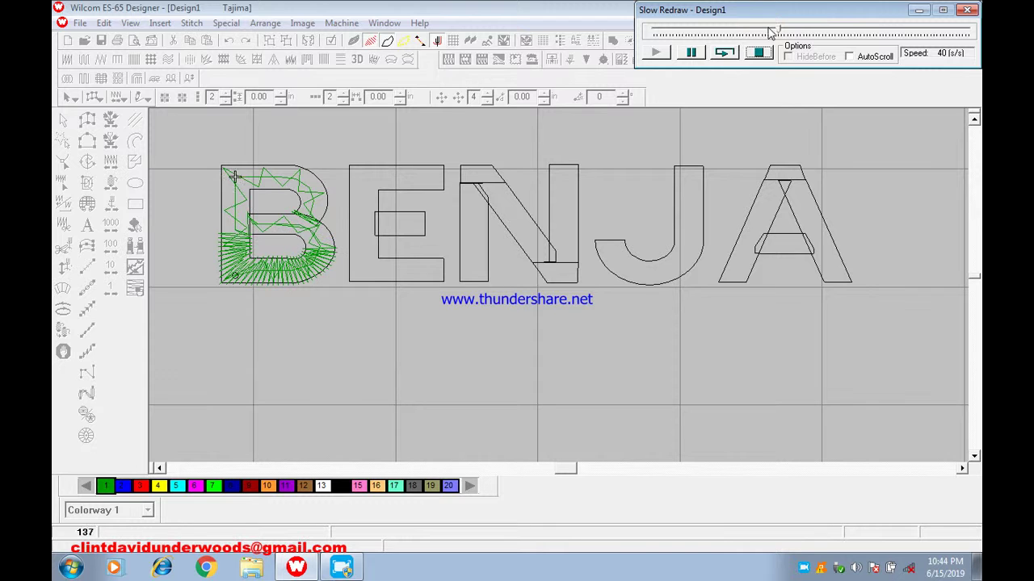
left_click_drag(780, 30, 820, 31)
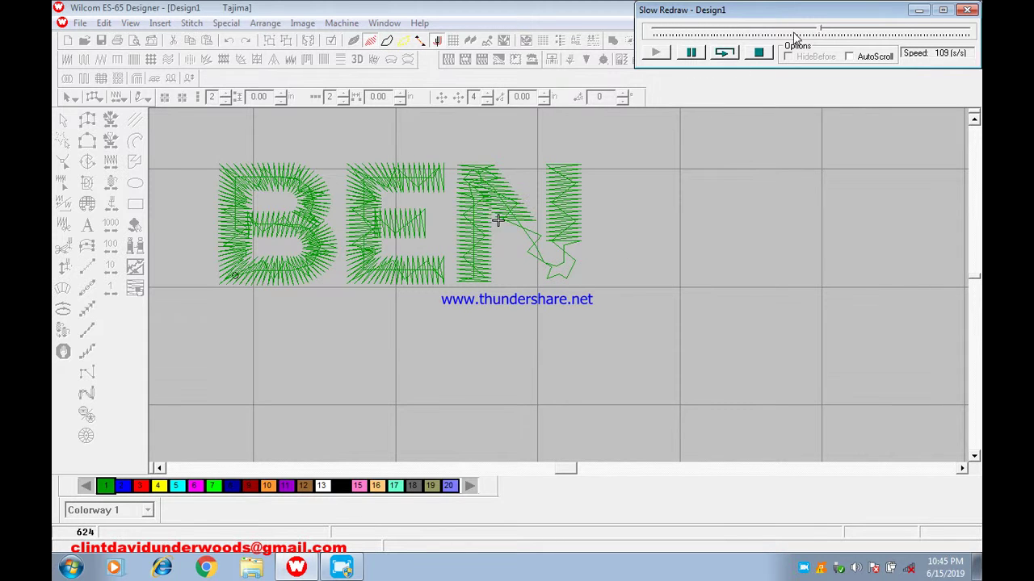
left_click_drag(821, 33, 759, 33)
Step: Select the lettering and change its auto underlay type in the effects settings
left_click(433, 186)
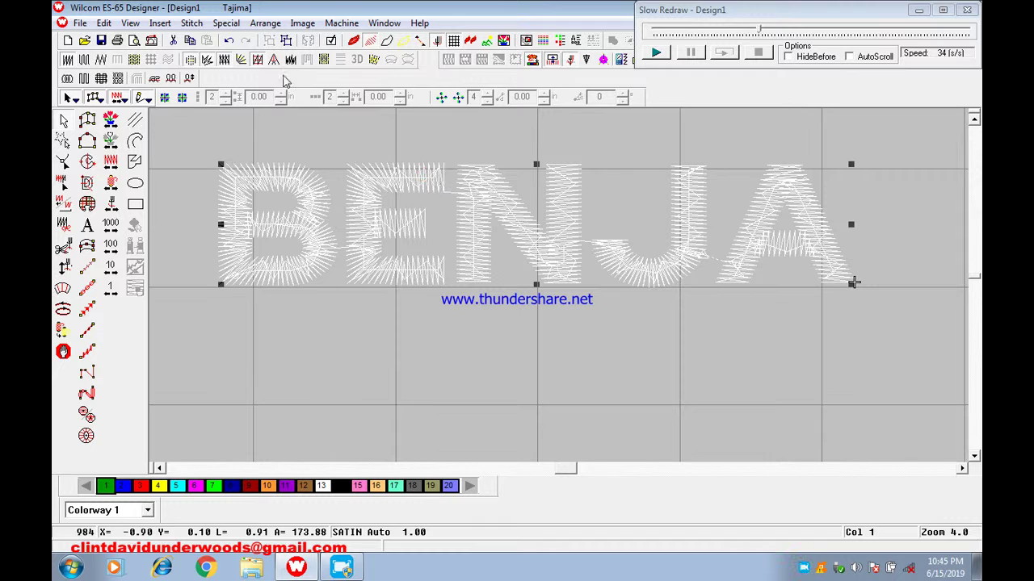
left_click(257, 61)
left_click(578, 178)
left_click(526, 193)
left_click(478, 425)
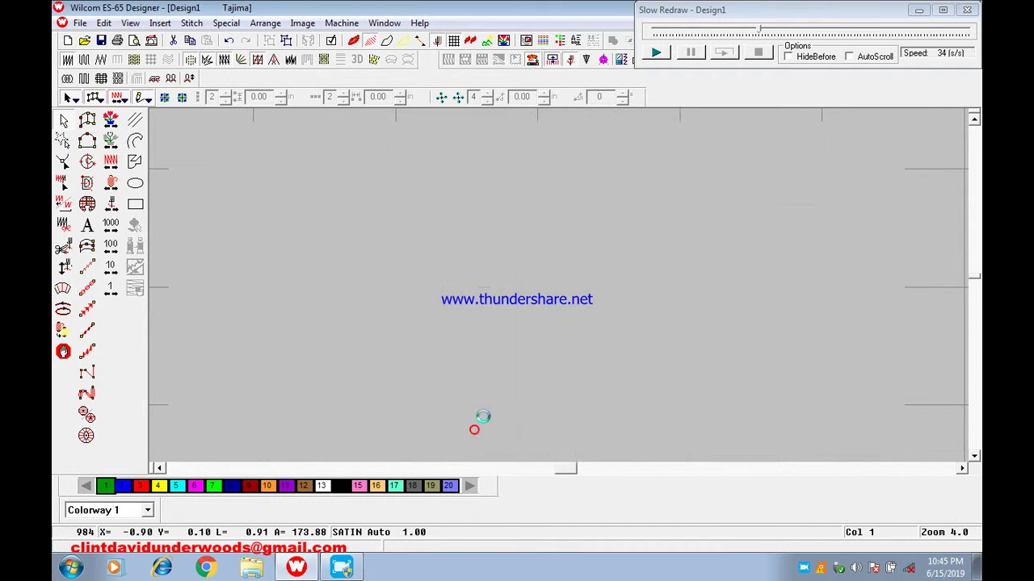
Step: Replay the lettering's stitch sequence, show it in the realistic thread display and close Slow Redraw
left_click(664, 57)
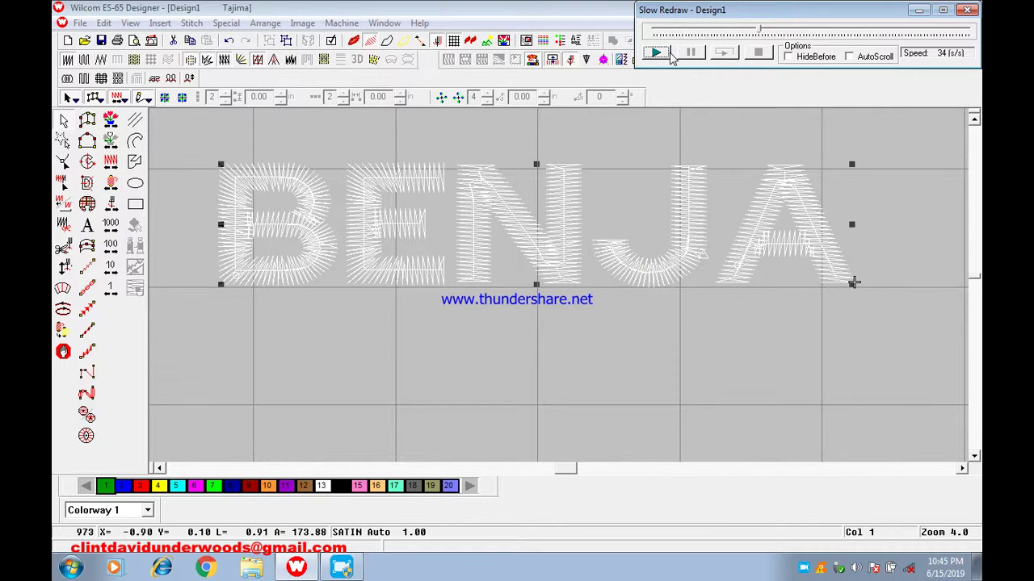
left_click(554, 132)
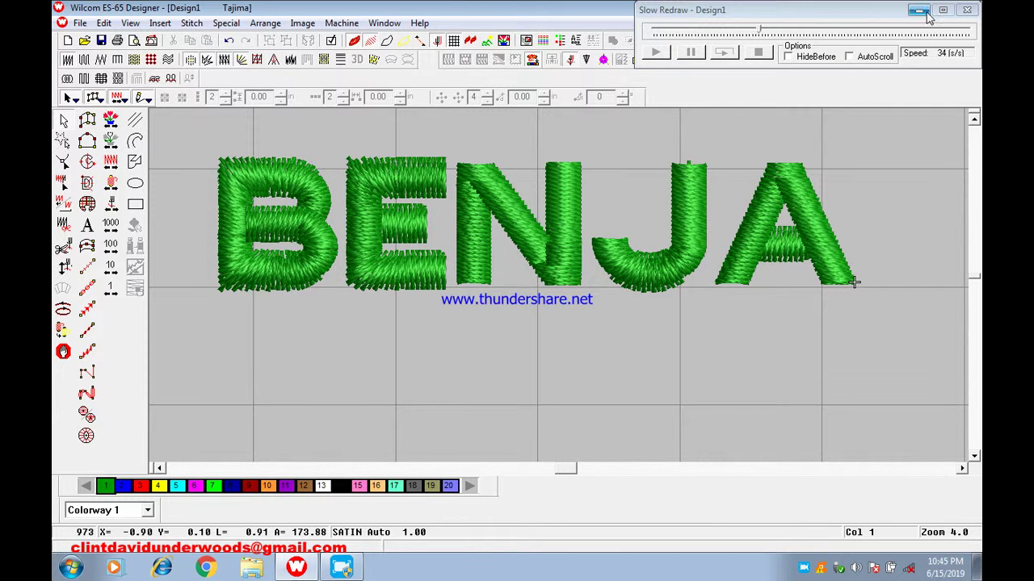
left_click(966, 10)
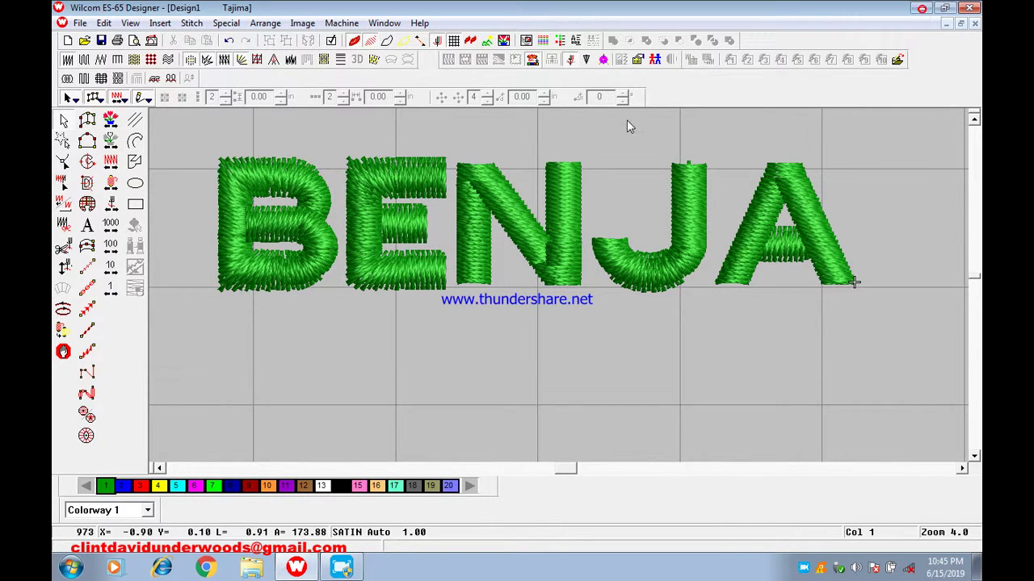
Step: Switch to the Windows desktop and refresh it
key("super+d")
right_click(706, 165)
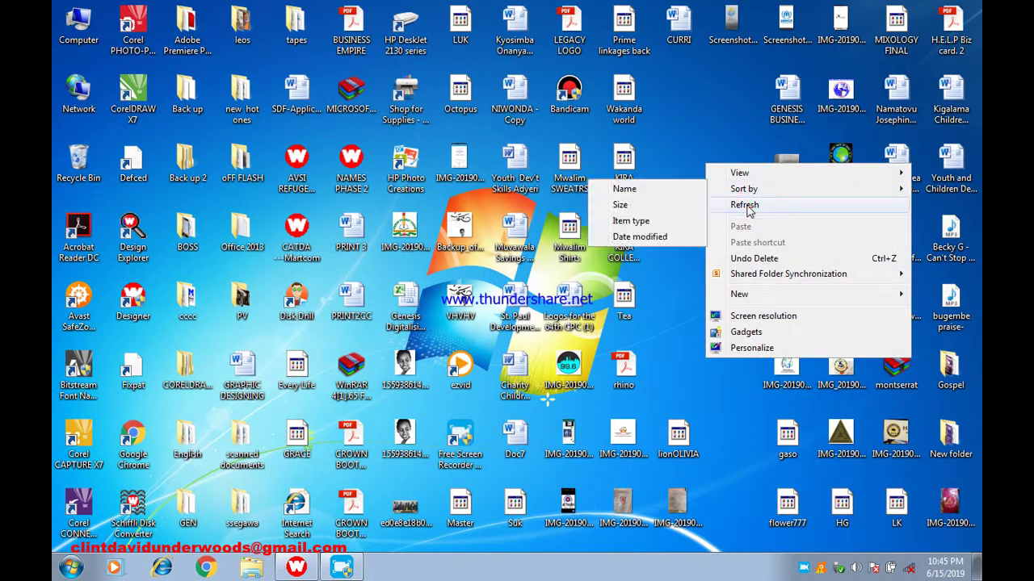
left_click(744, 205)
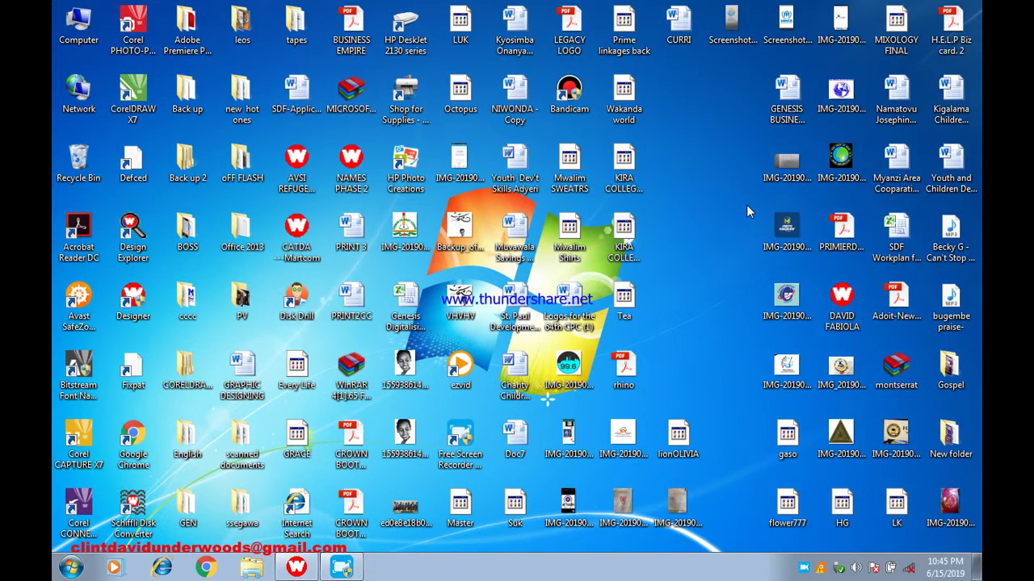